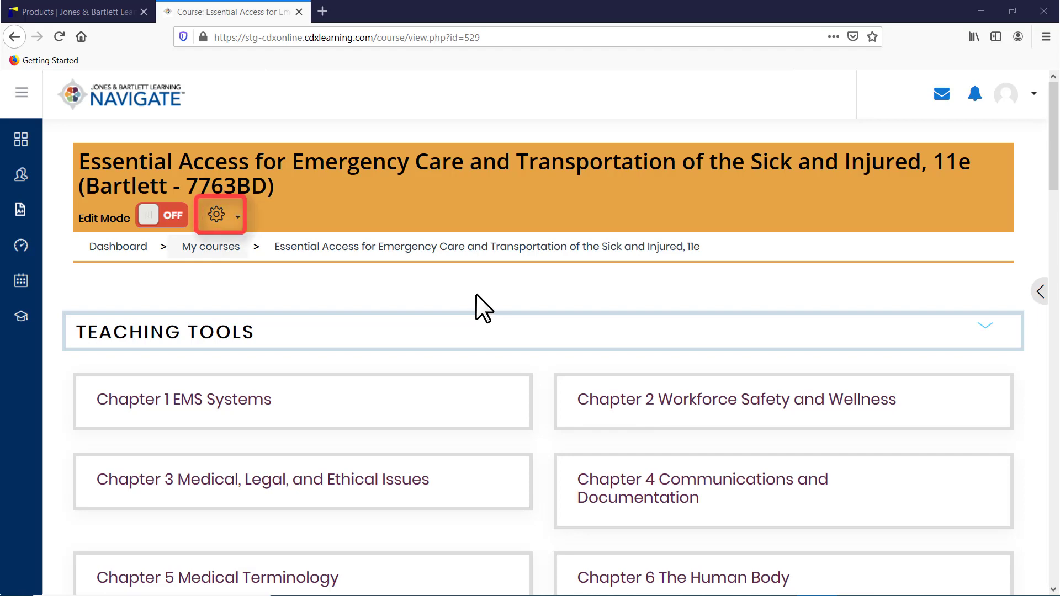
# Open Edit settings for the Emergency Care course from the gear menu
pyautogui.click(216, 215)
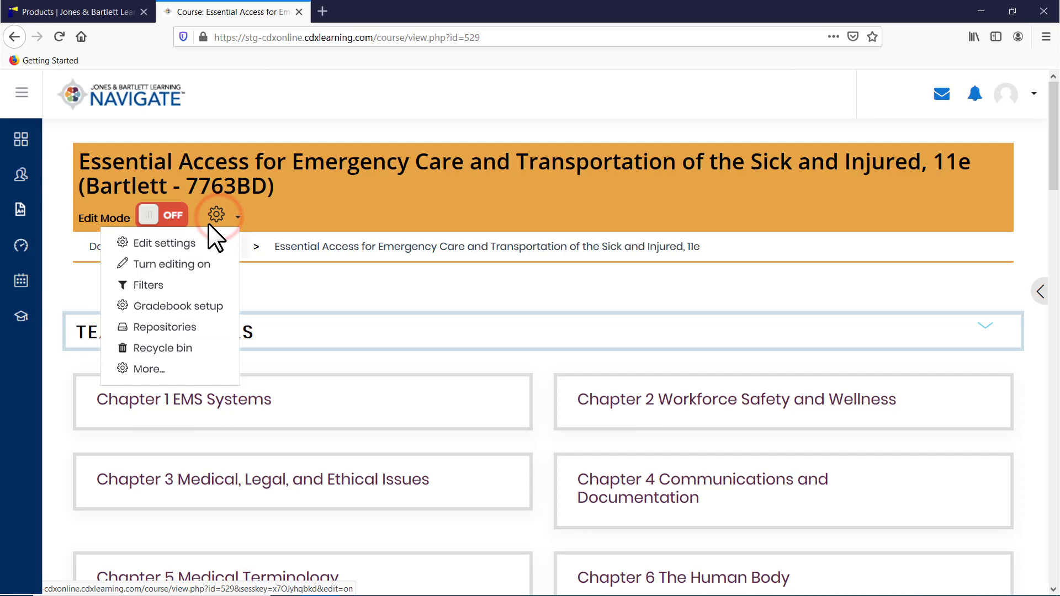
pyautogui.click(183, 244)
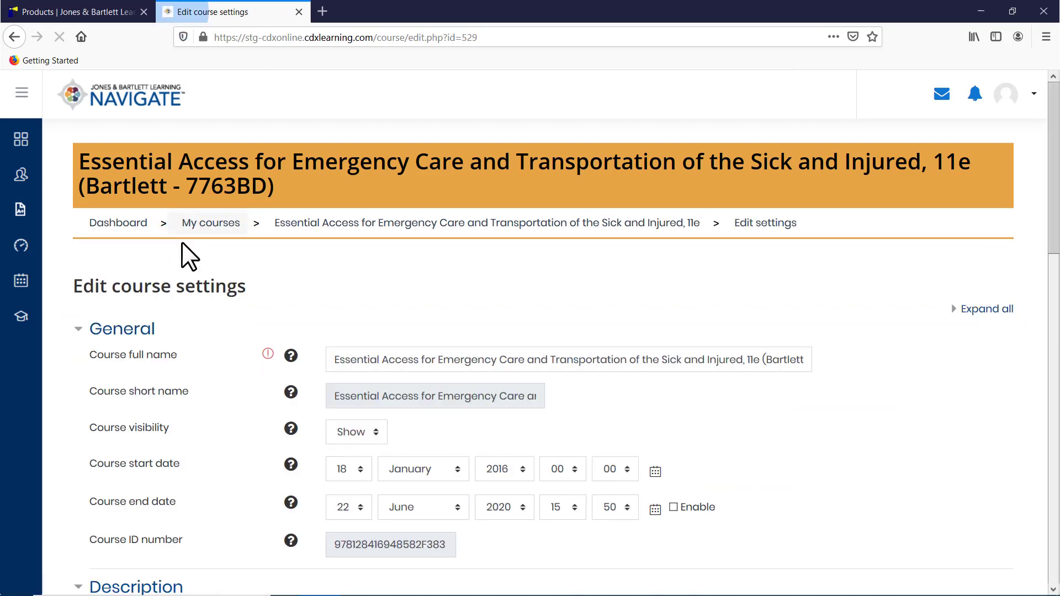
# Set Enable completion tracking to Yes and save with Save and display
pyautogui.moveTo(1051, 169); pyautogui.dragTo(1029, 453)
pyautogui.click(237, 402)
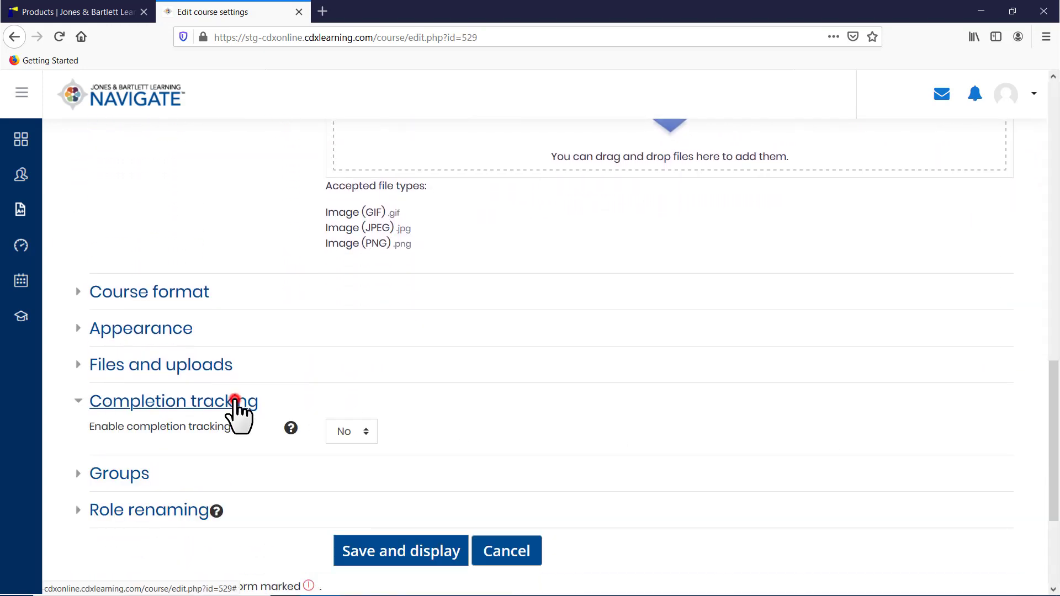
pyautogui.click(370, 429)
pyautogui.click(360, 470)
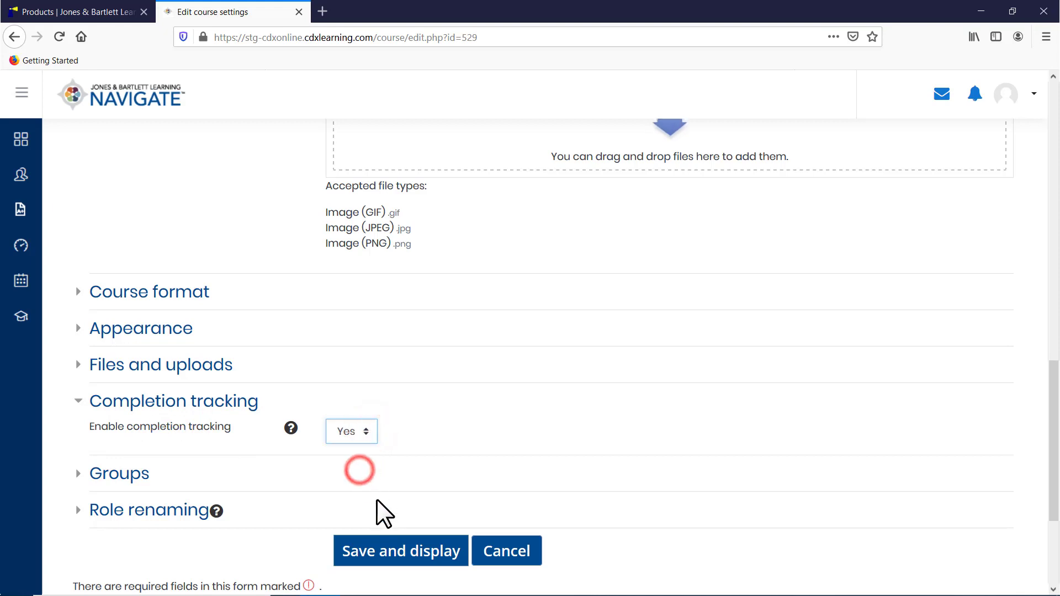
pyautogui.click(418, 553)
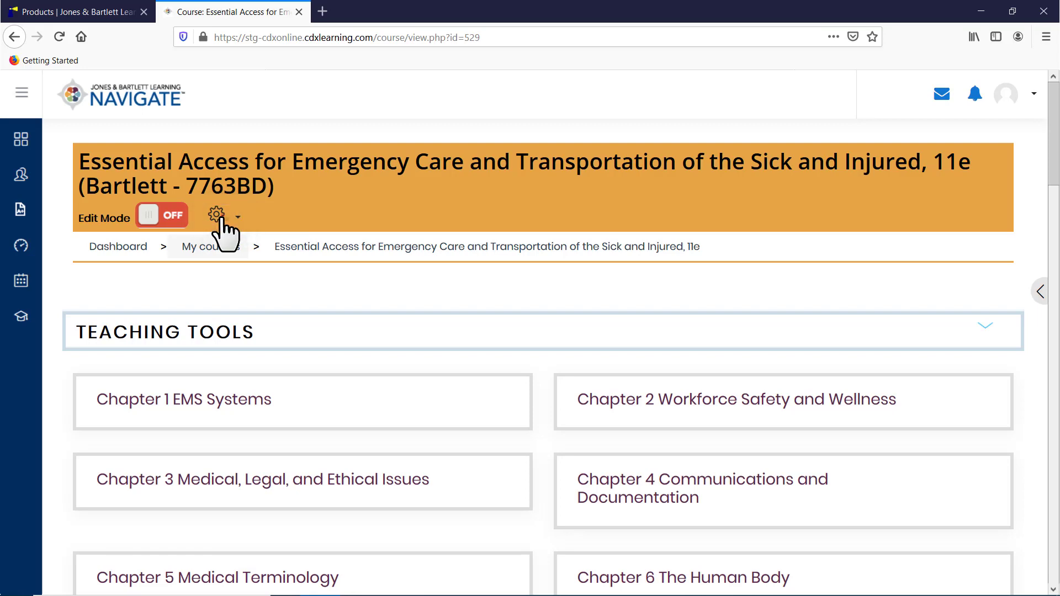
# Go to Course completion and show the Default activity completion tab
pyautogui.click(220, 218)
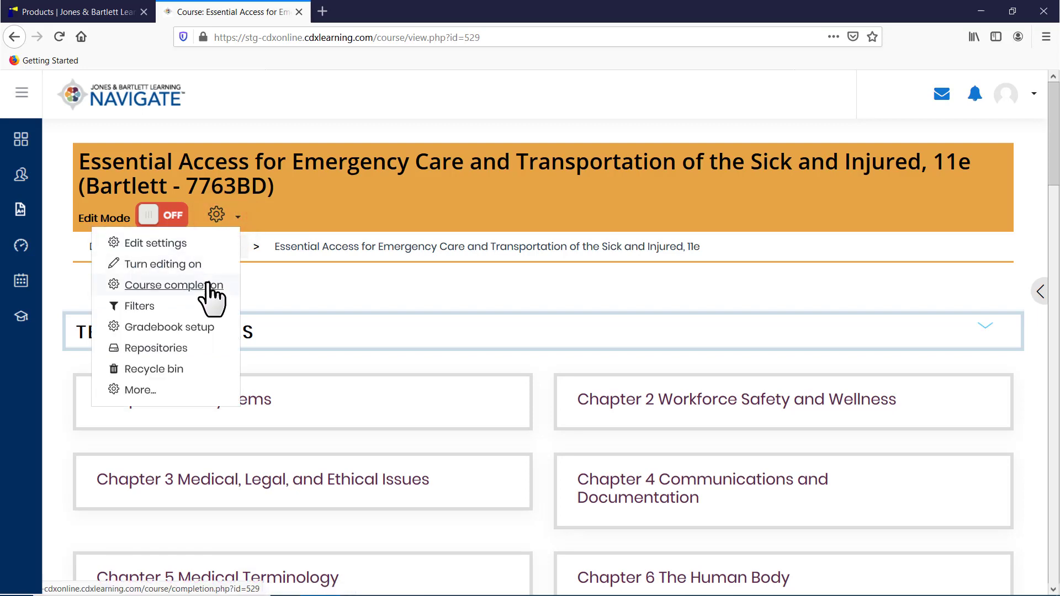
pyautogui.click(207, 286)
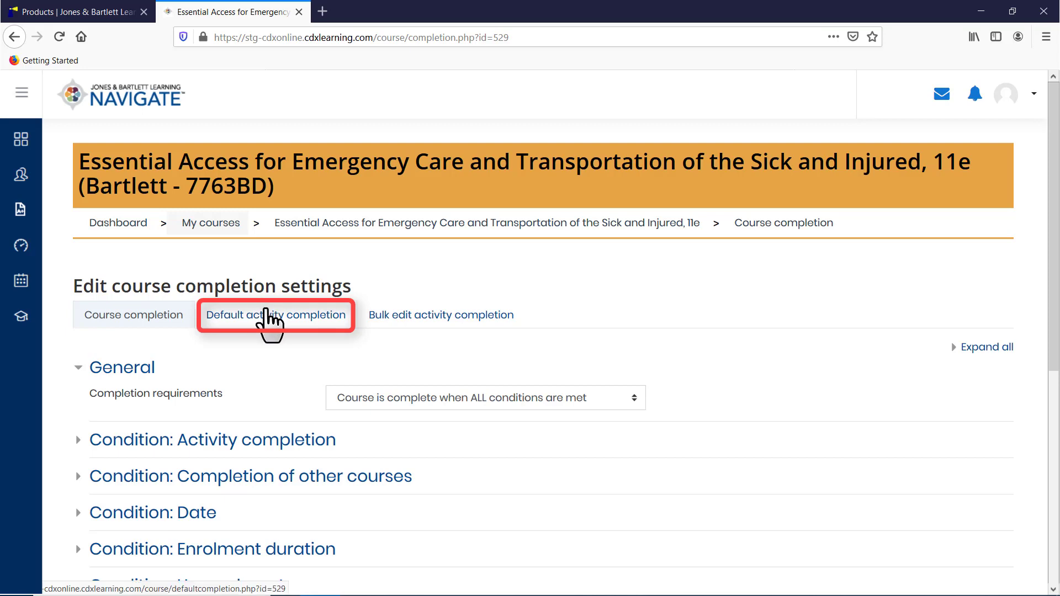
pyautogui.click(267, 312)
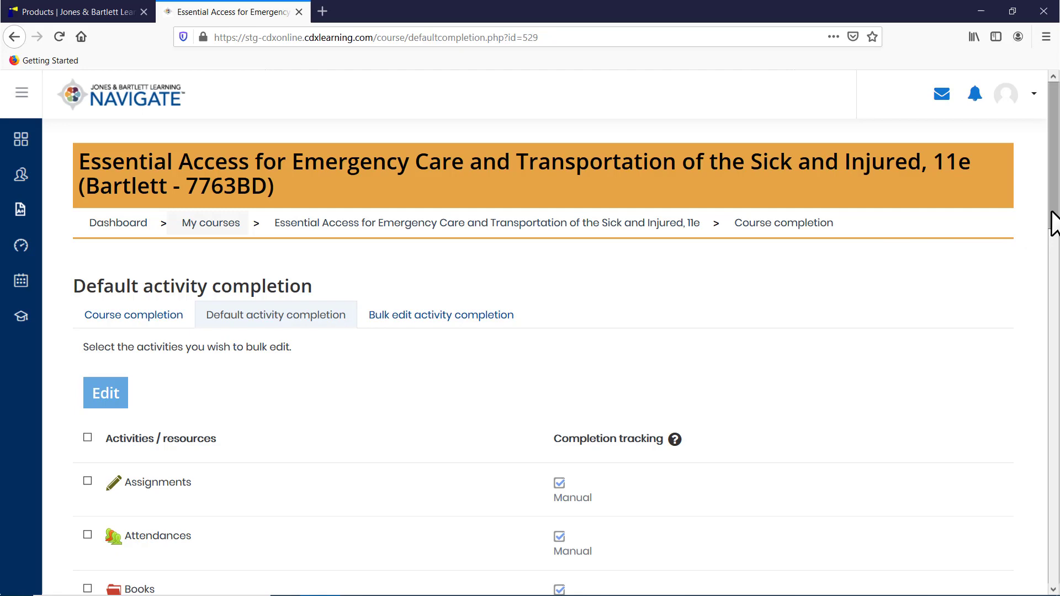
# Tick Quizzes in the activity type list and edit its completion defaults
pyautogui.moveTo(1052, 214); pyautogui.dragTo(1051, 435)
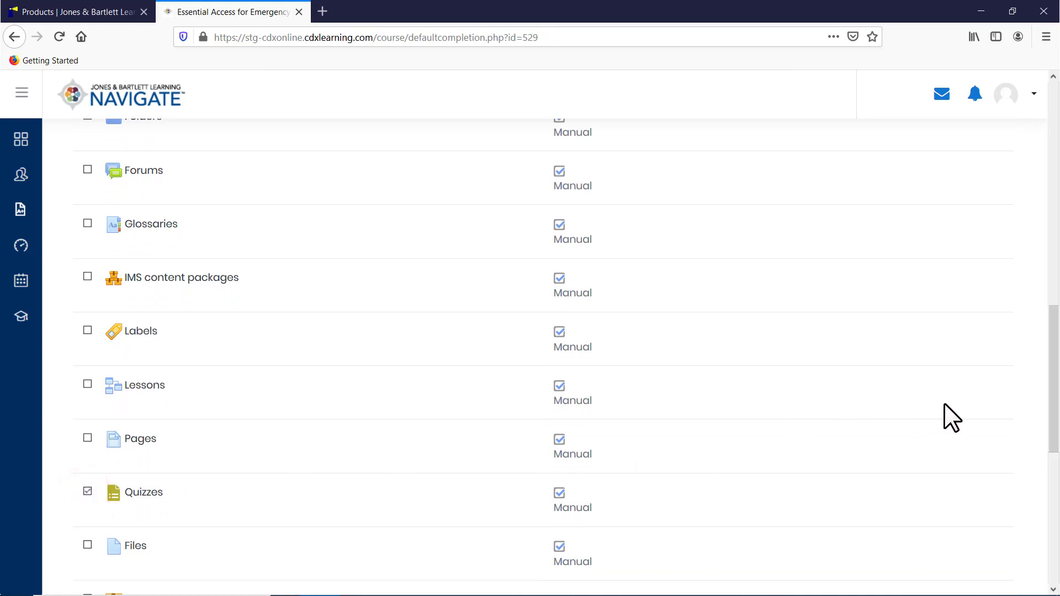
pyautogui.moveTo(1048, 402); pyautogui.dragTo(1014, 512)
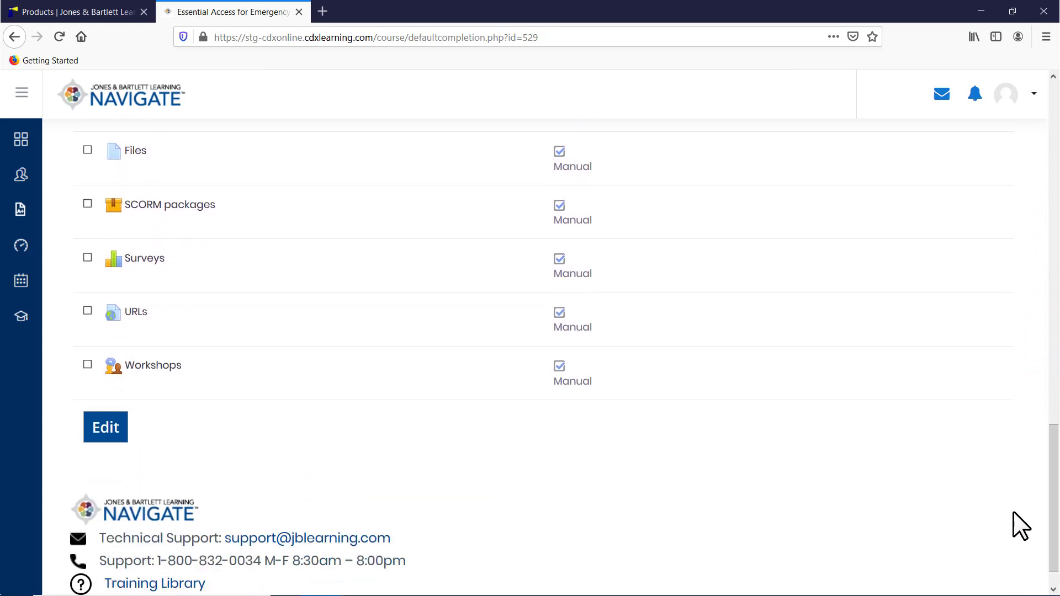
pyautogui.click(95, 429)
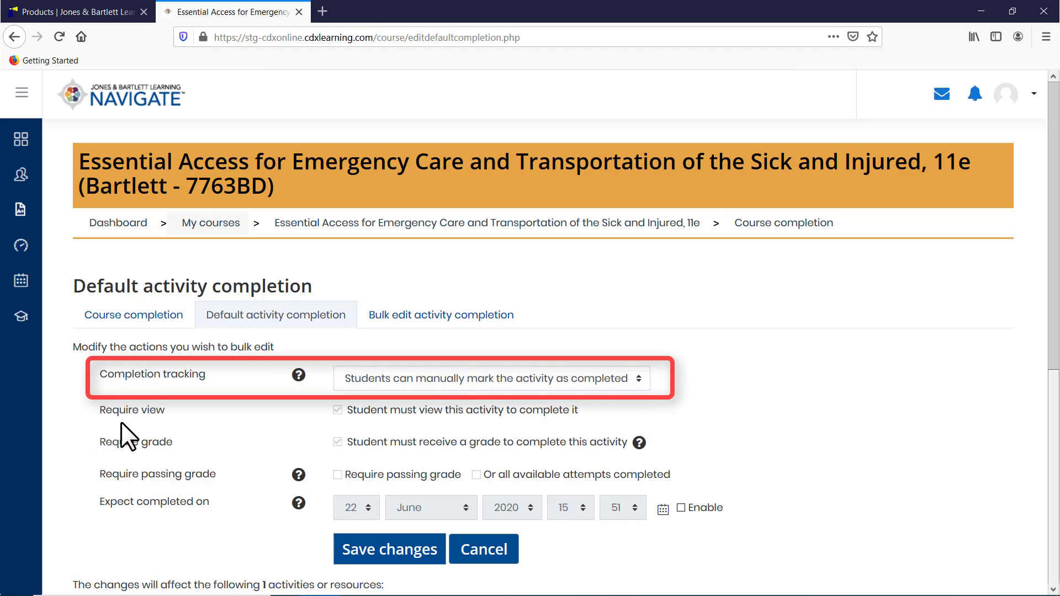
# Set quiz Completion tracking to 'Show activity as complete when conditions are met'
pyautogui.click(636, 379)
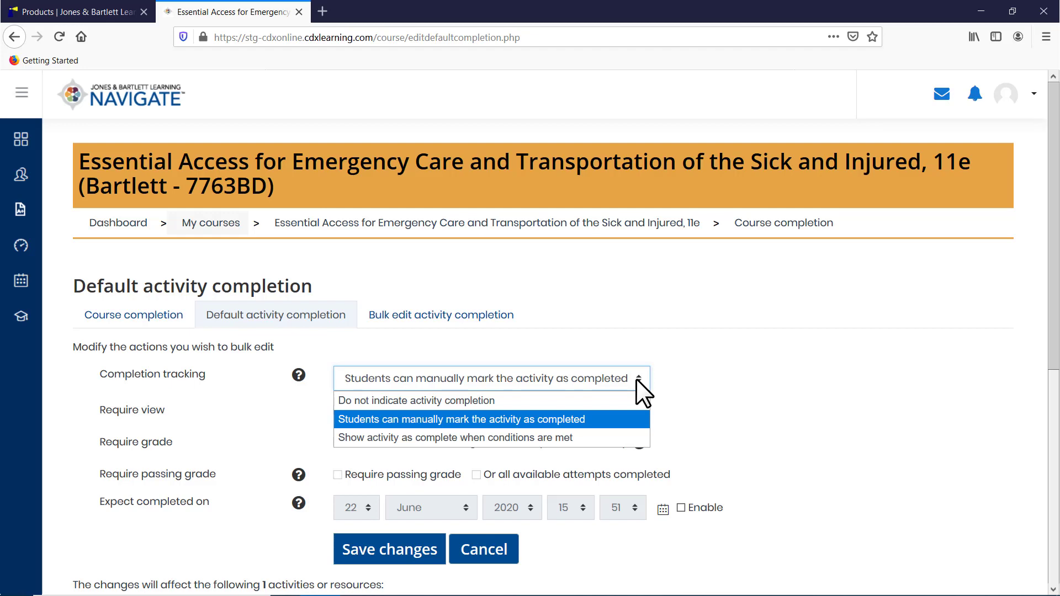
pyautogui.press('Down')
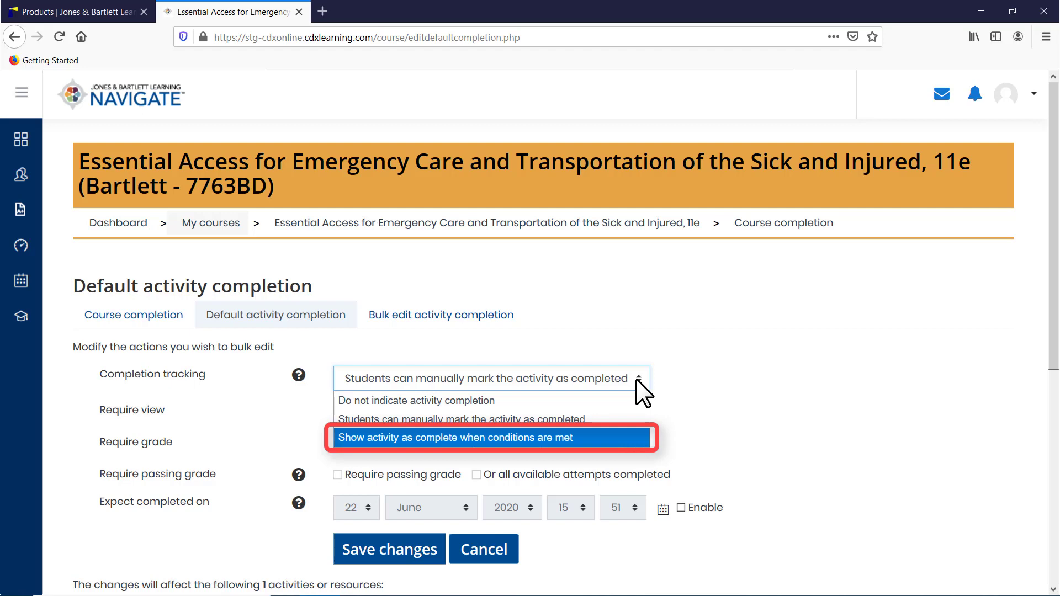
pyautogui.click(567, 437)
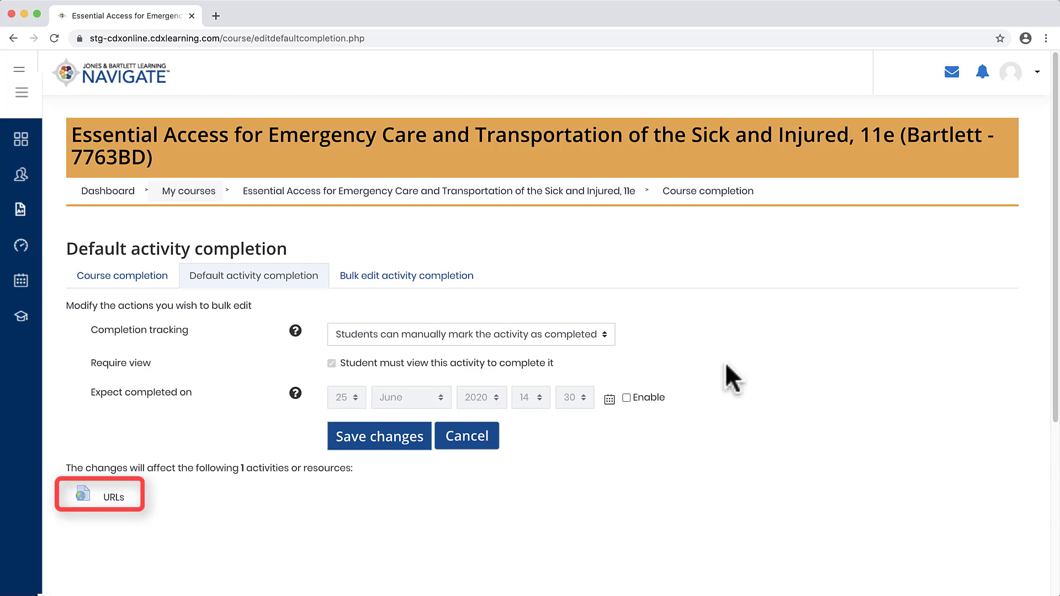
pyautogui.click(601, 334)
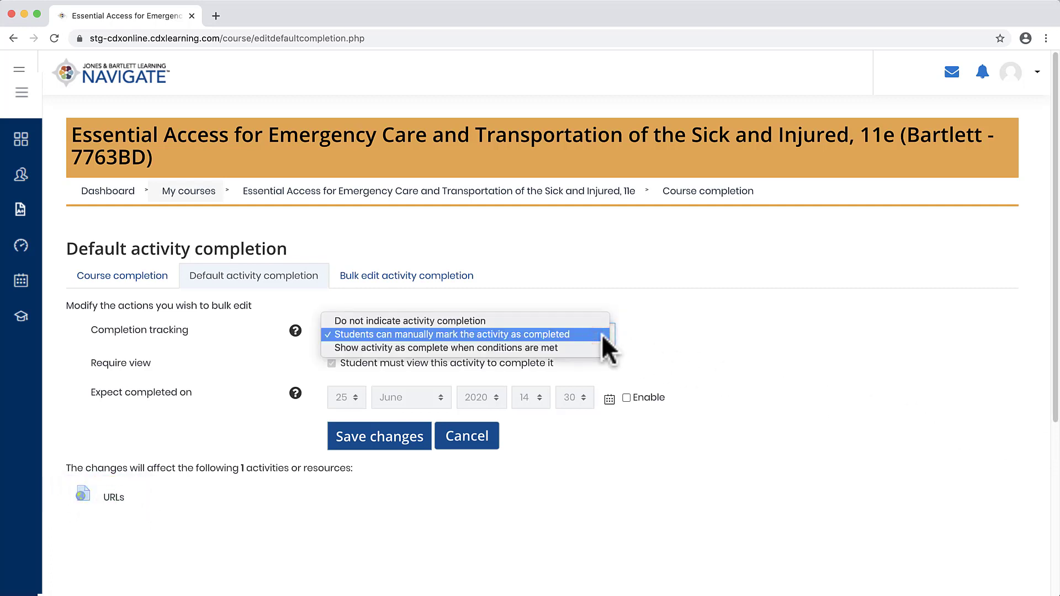
pyautogui.click(601, 334)
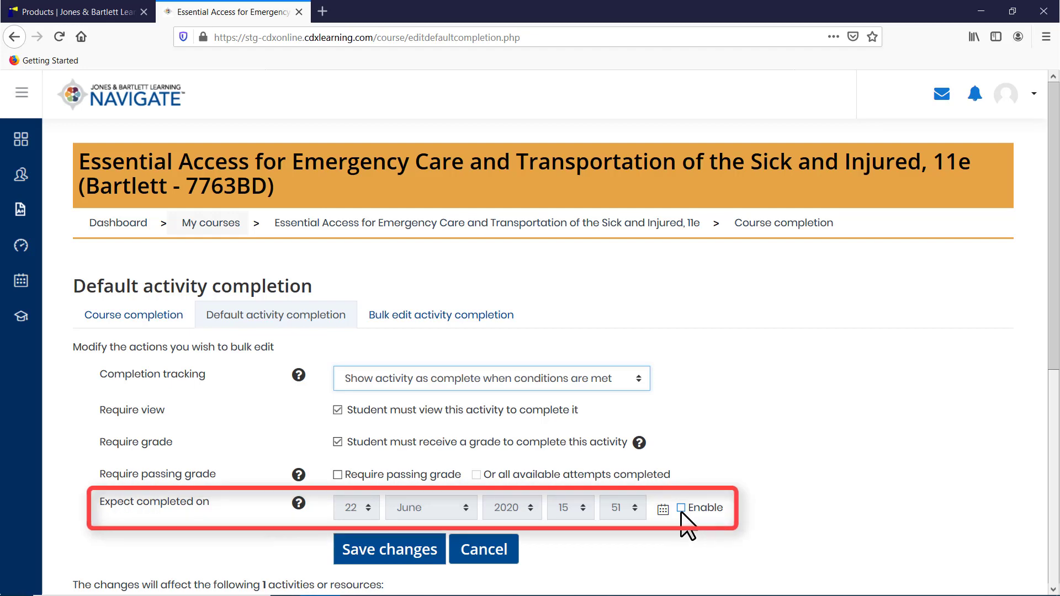
# Enable a quiz expected completion date of 24 August and save the defaults
pyautogui.click(681, 509)
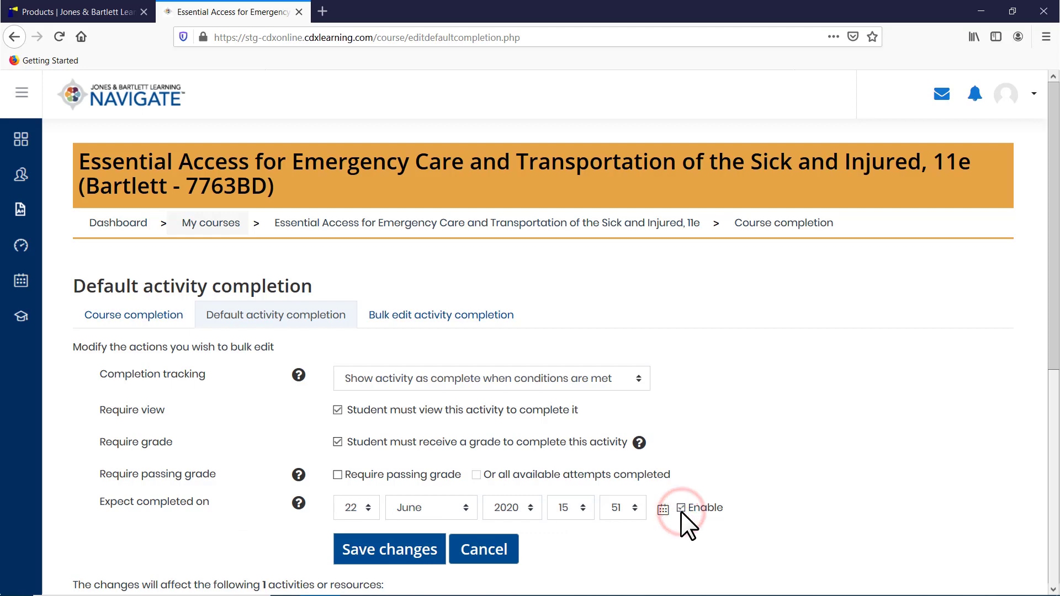
pyautogui.click(428, 510)
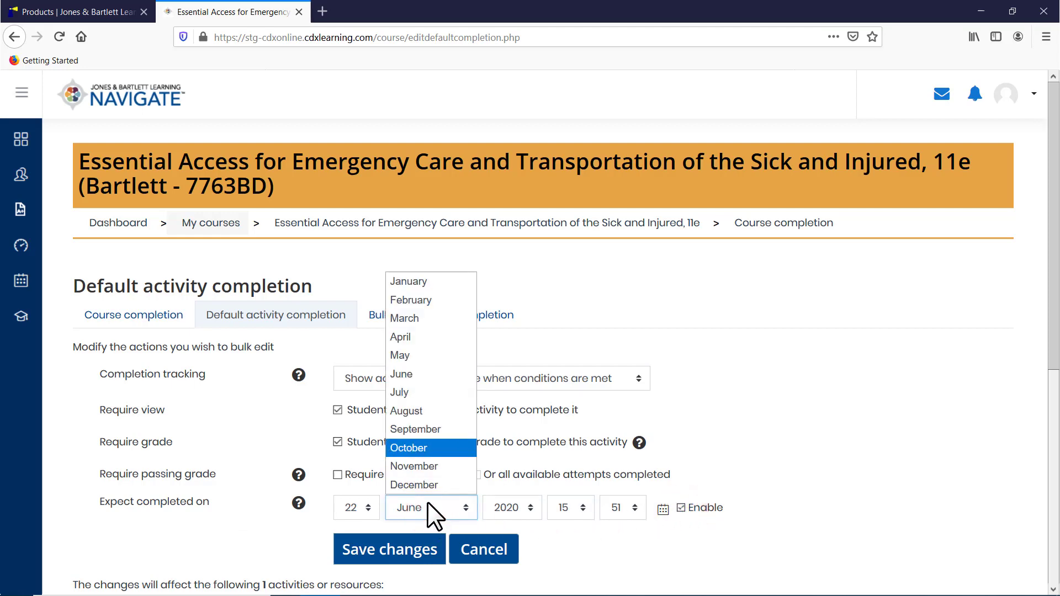
pyautogui.click(419, 413)
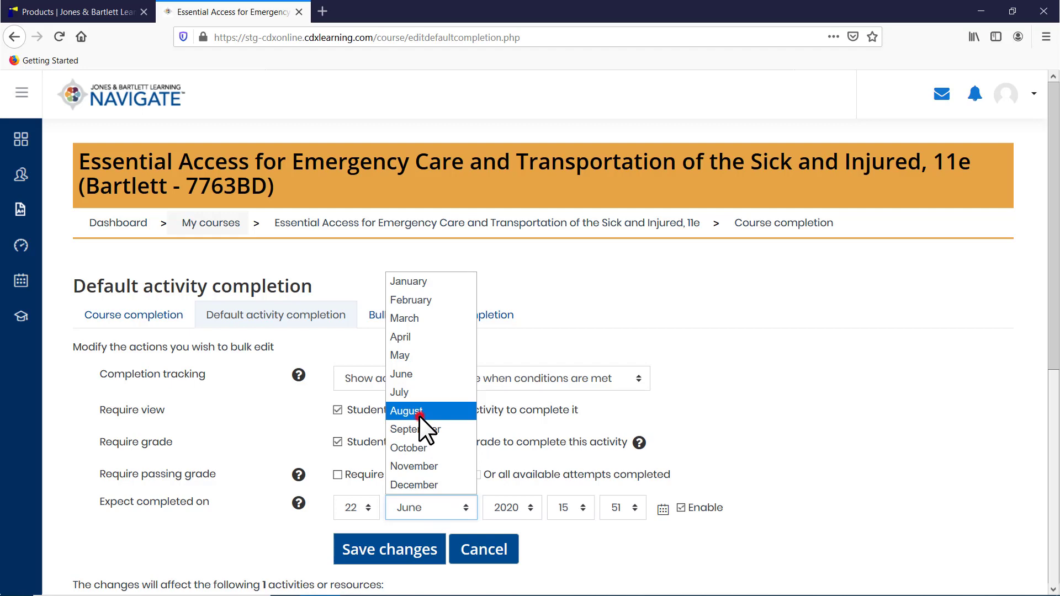
pyautogui.click(369, 509)
pyautogui.scroll(-1, 372, 488)
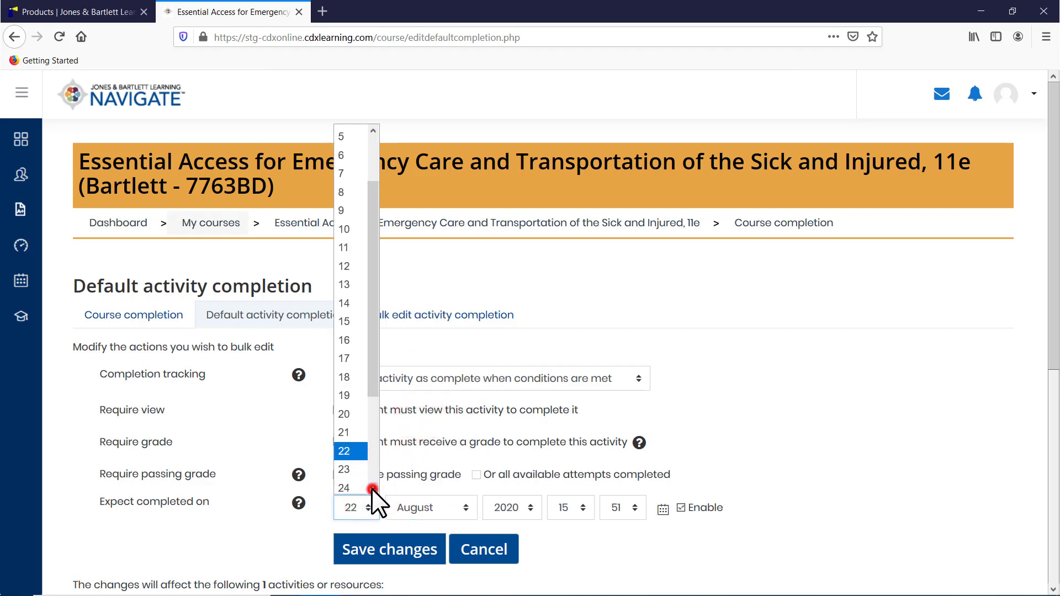
pyautogui.click(356, 487)
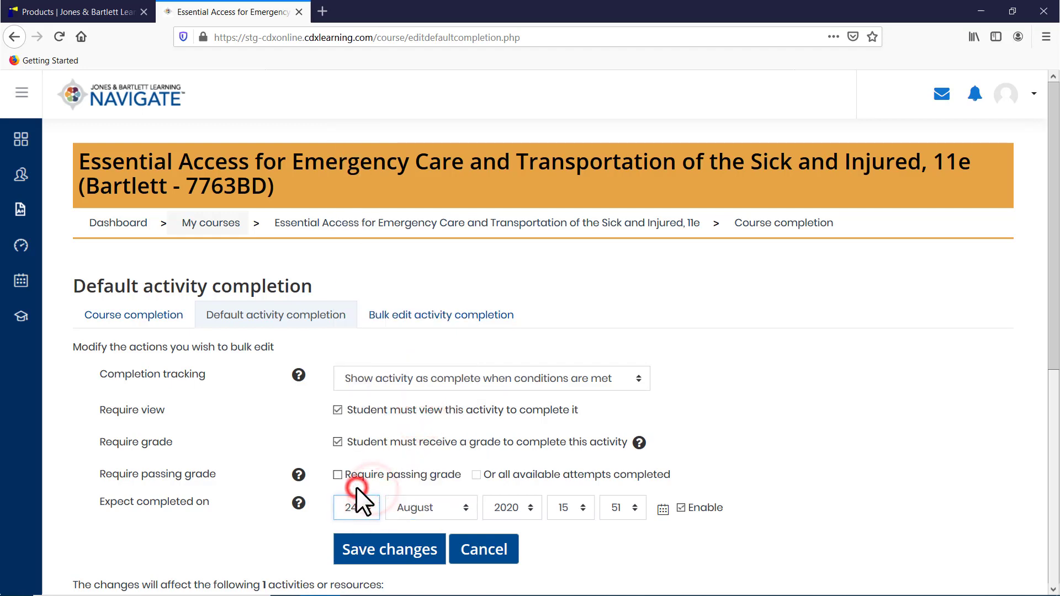
pyautogui.click(384, 547)
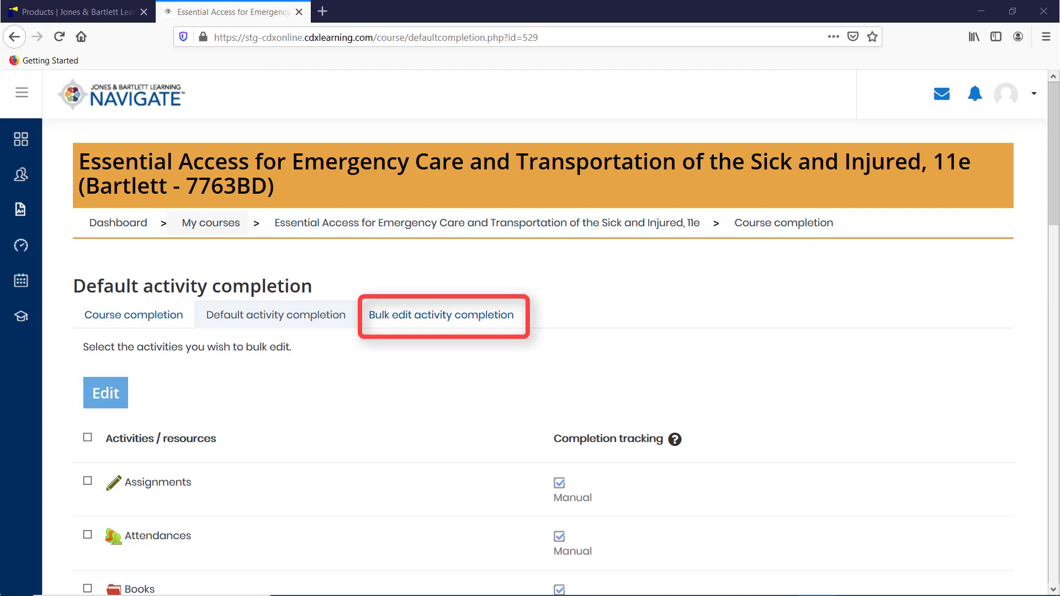
# Select Chapter 1 Quiz and Printed Chapter 2 Quiz for bulk completion editing
pyautogui.click(462, 323)
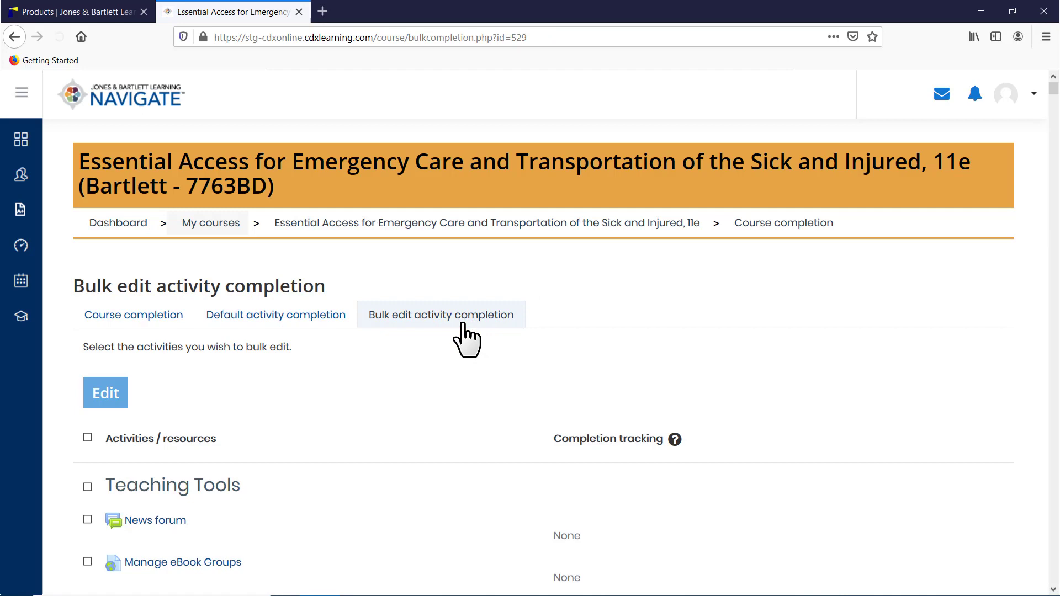
pyautogui.scroll(-12, 329, 346)
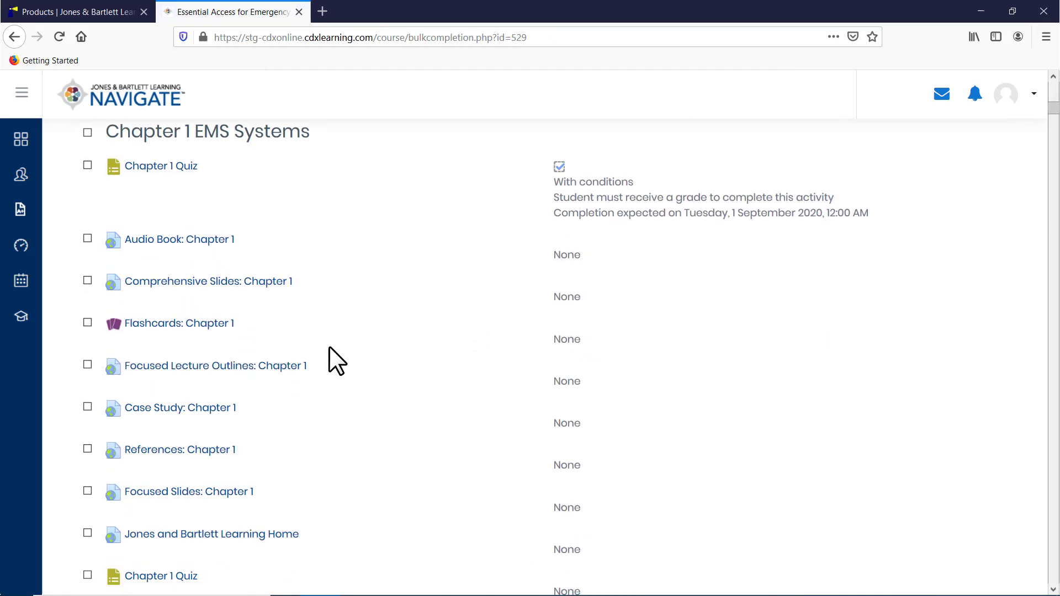
pyautogui.scroll(-6, 329, 347)
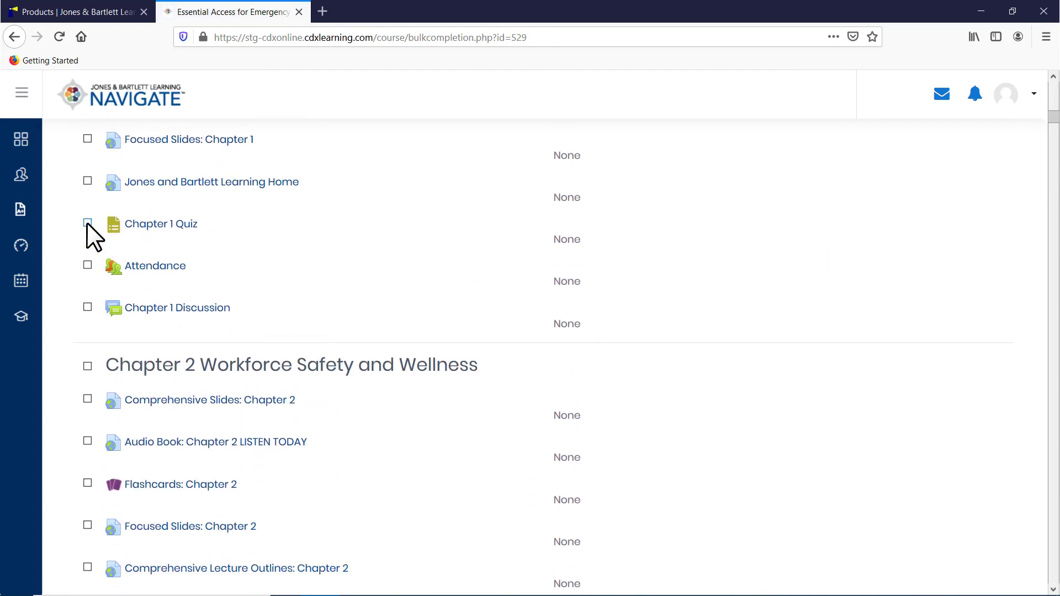
pyautogui.click(87, 223)
pyautogui.scroll(-7, 347, 293)
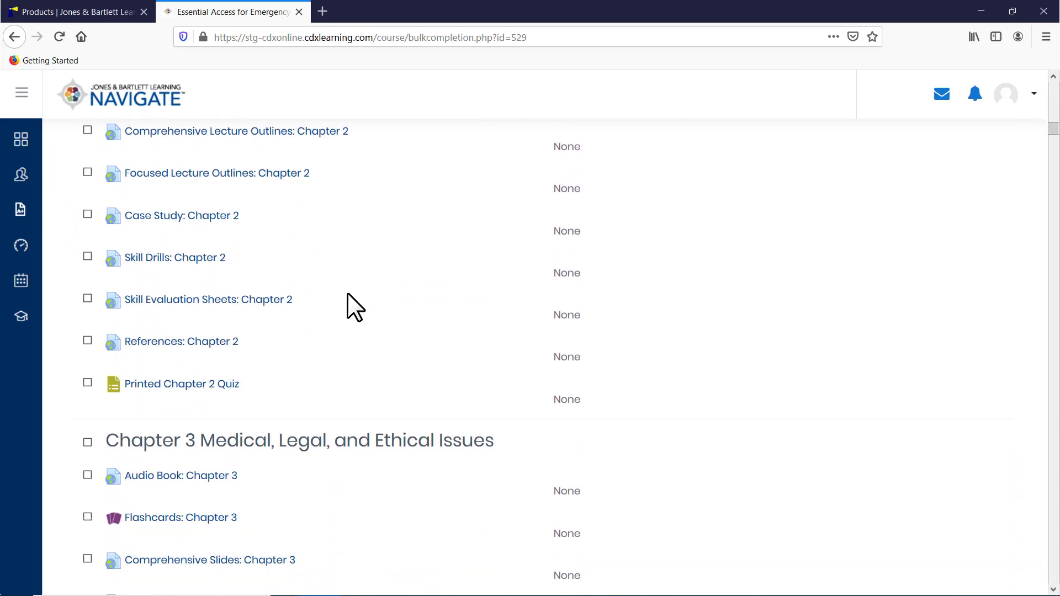
pyautogui.click(88, 383)
pyautogui.scroll(10, 375, 349)
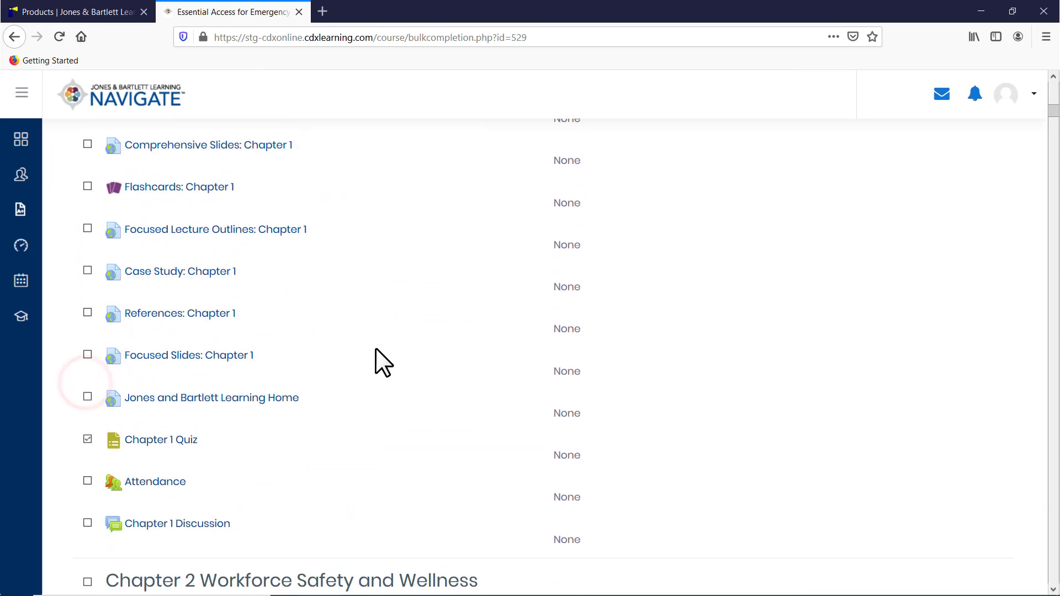
pyautogui.scroll(12, 376, 349)
pyautogui.click(113, 391)
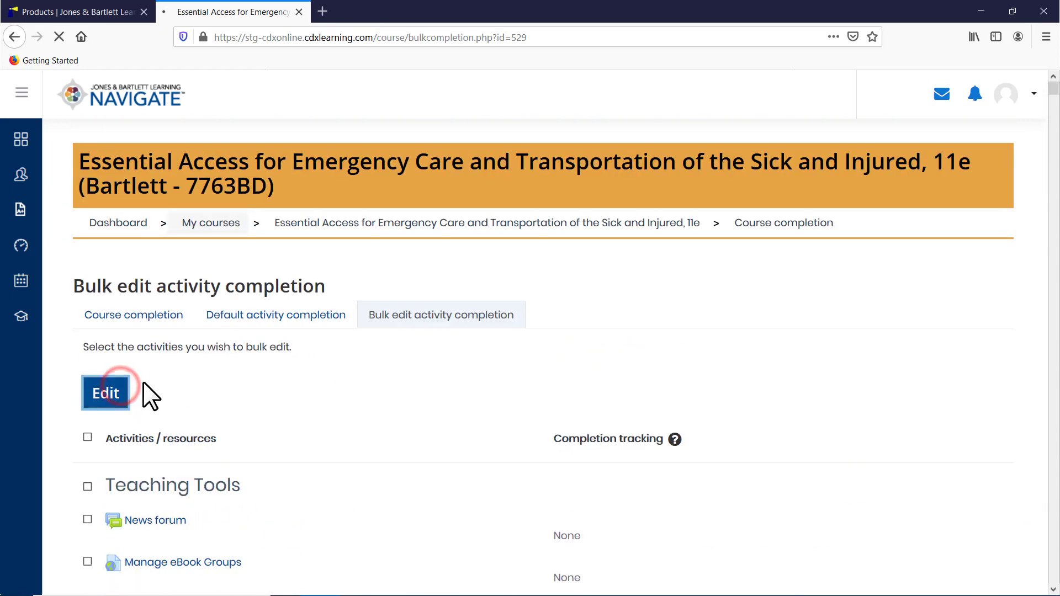
# Track completion when conditions are met, requiring a grade
pyautogui.click(465, 378)
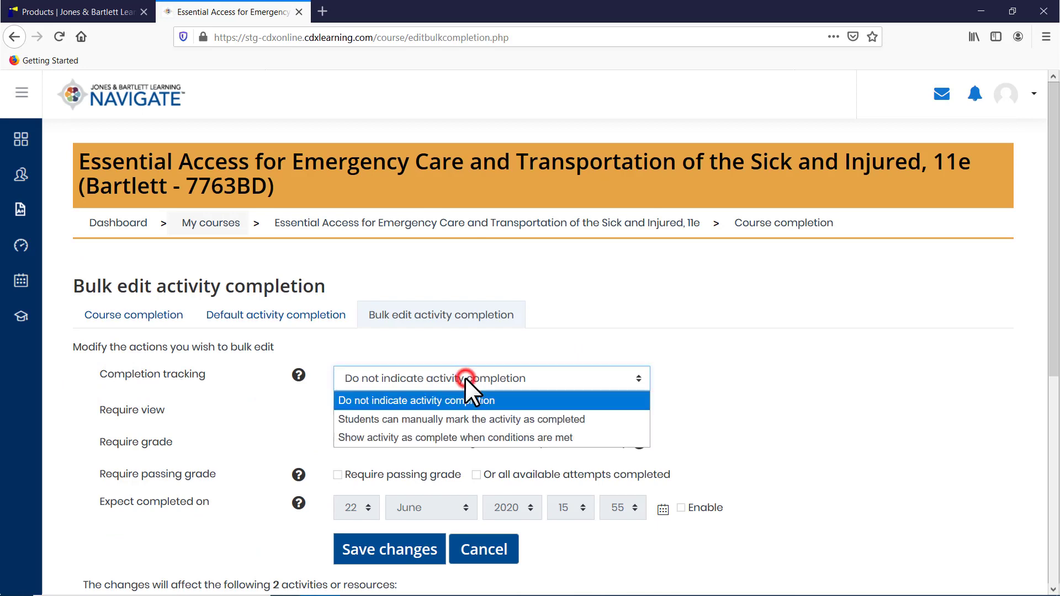
pyautogui.click(558, 438)
pyautogui.click(337, 443)
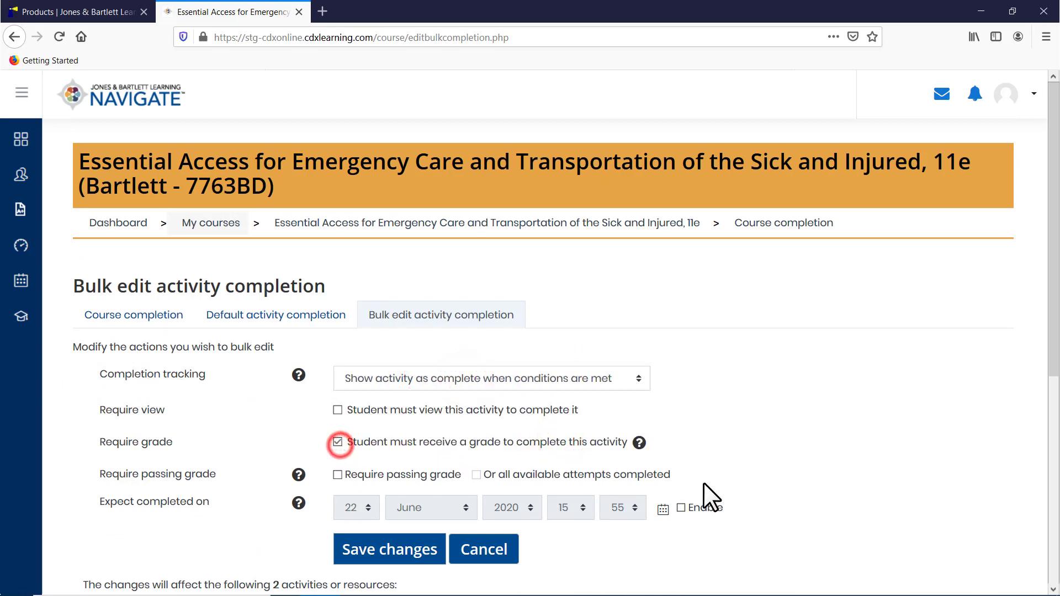
# Set the expected completion date to 1 September 2020 00:00 and save the changes
pyautogui.scroll(-3, 718, 491)
pyautogui.click(683, 362)
pyautogui.click(442, 361)
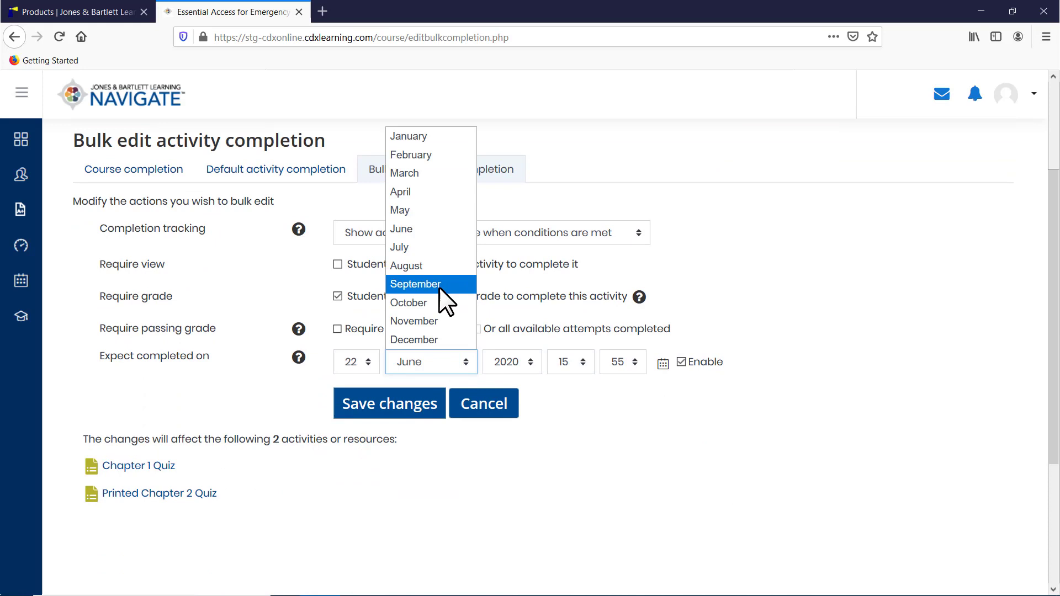
pyautogui.click(439, 286)
pyautogui.click(357, 362)
pyautogui.moveTo(375, 198); pyautogui.dragTo(376, 107)
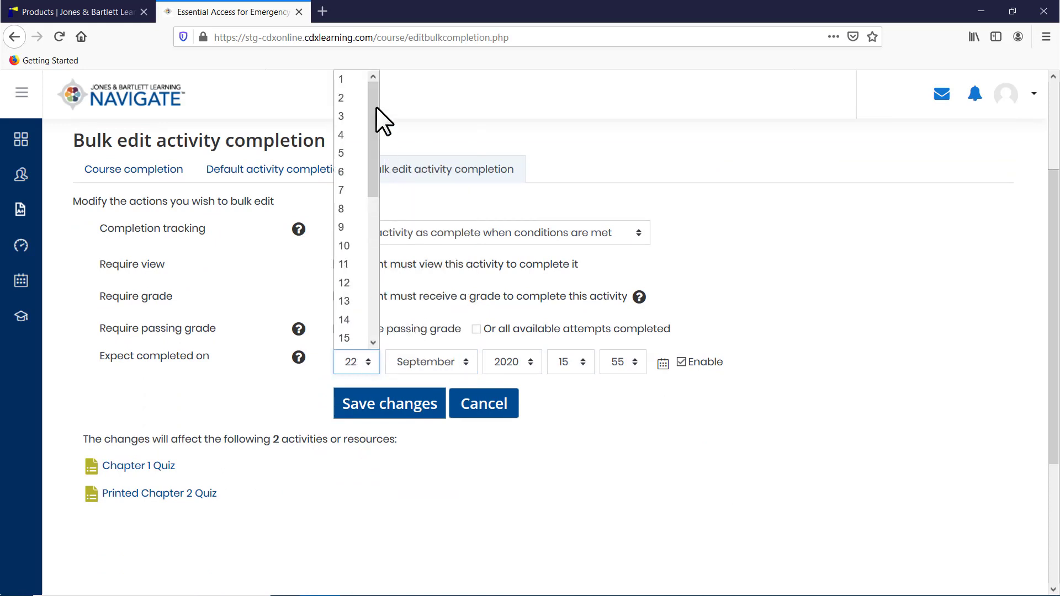
pyautogui.click(352, 79)
pyautogui.click(565, 353)
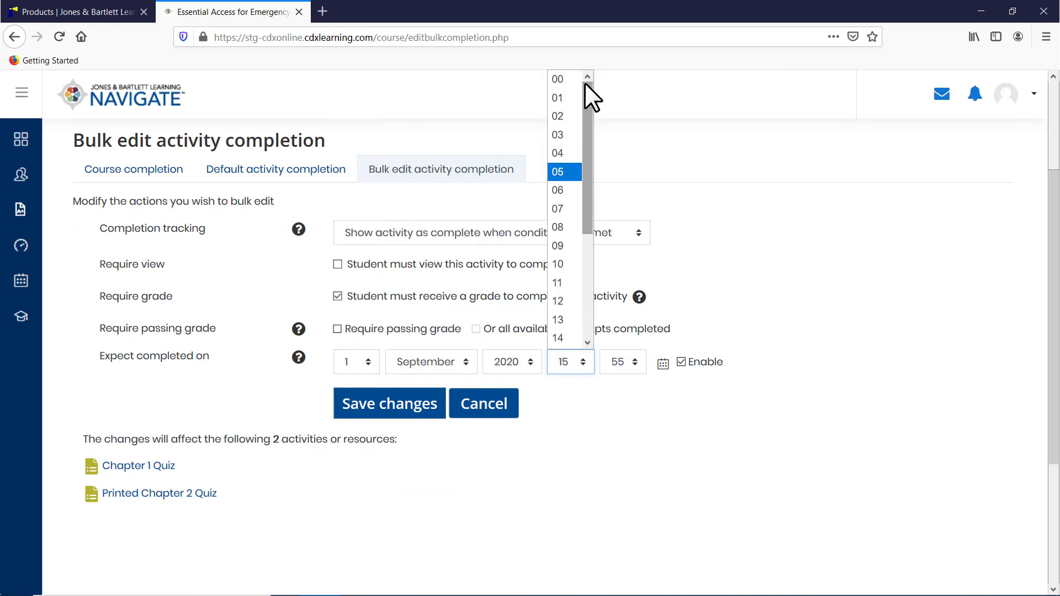
pyautogui.click(558, 79)
pyautogui.click(635, 362)
pyautogui.scroll(14, 611, 277)
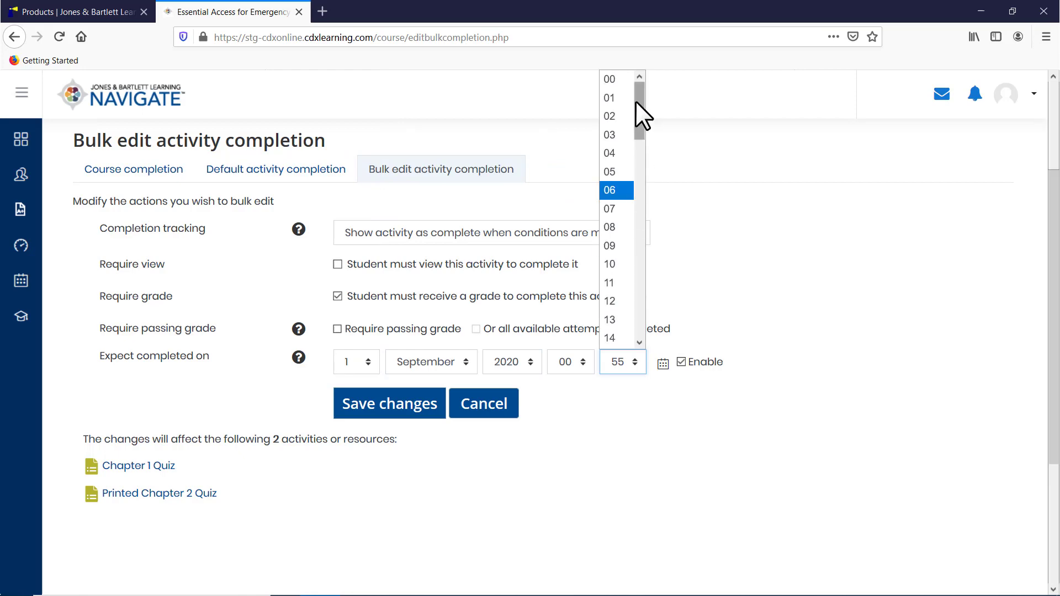
pyautogui.click(616, 82)
pyautogui.click(405, 417)
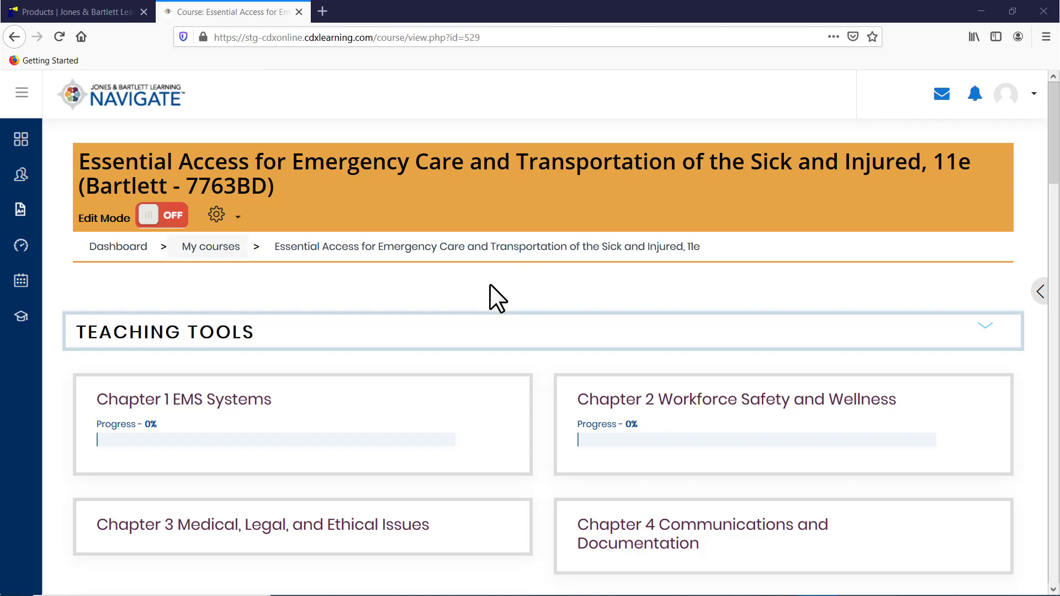
# In Chapter 1 EMS Systems, turn Edit Mode on and open Comprehensive Slides: Chapter 1 settings
pyautogui.click(196, 402)
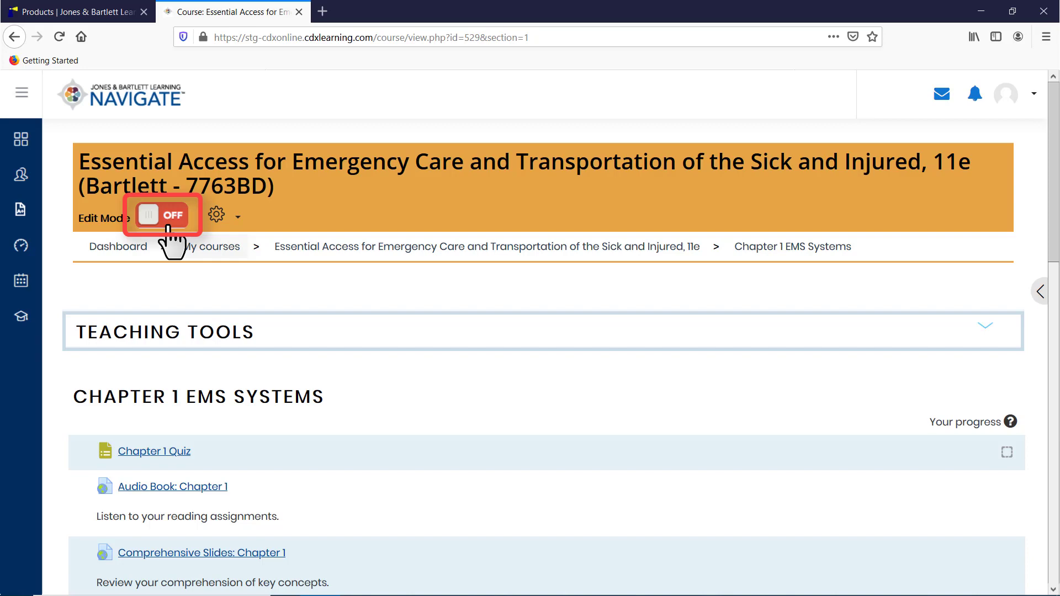
pyautogui.click(165, 222)
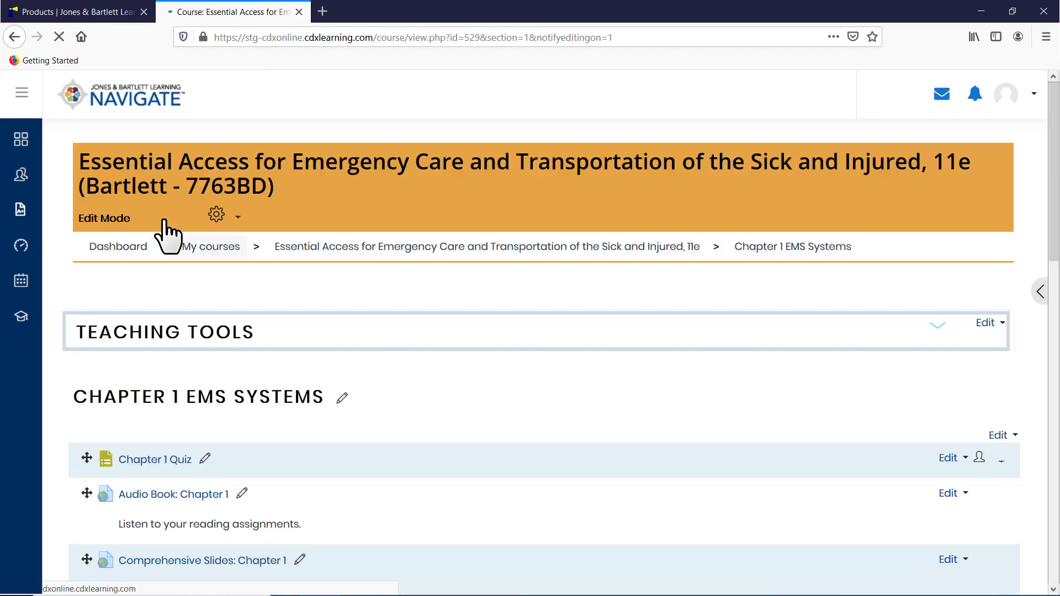
pyautogui.scroll(-4, 690, 362)
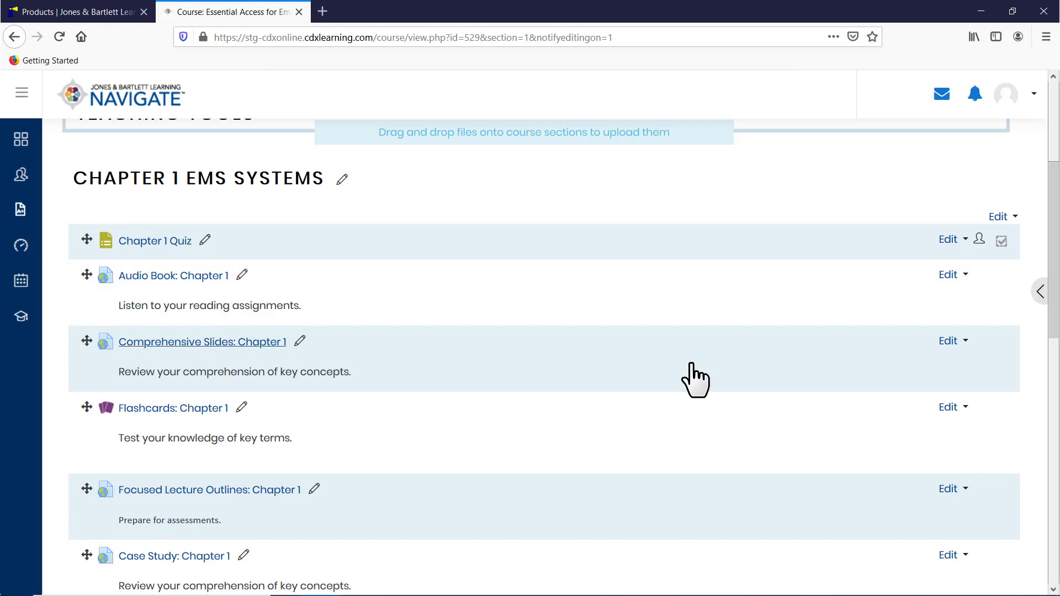
pyautogui.click(948, 342)
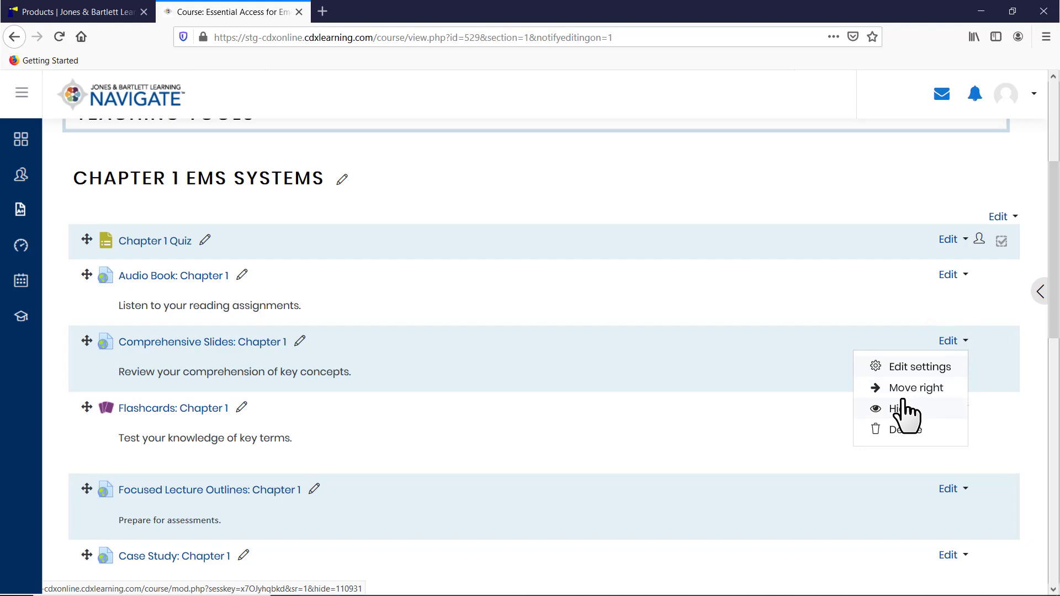
pyautogui.click(905, 367)
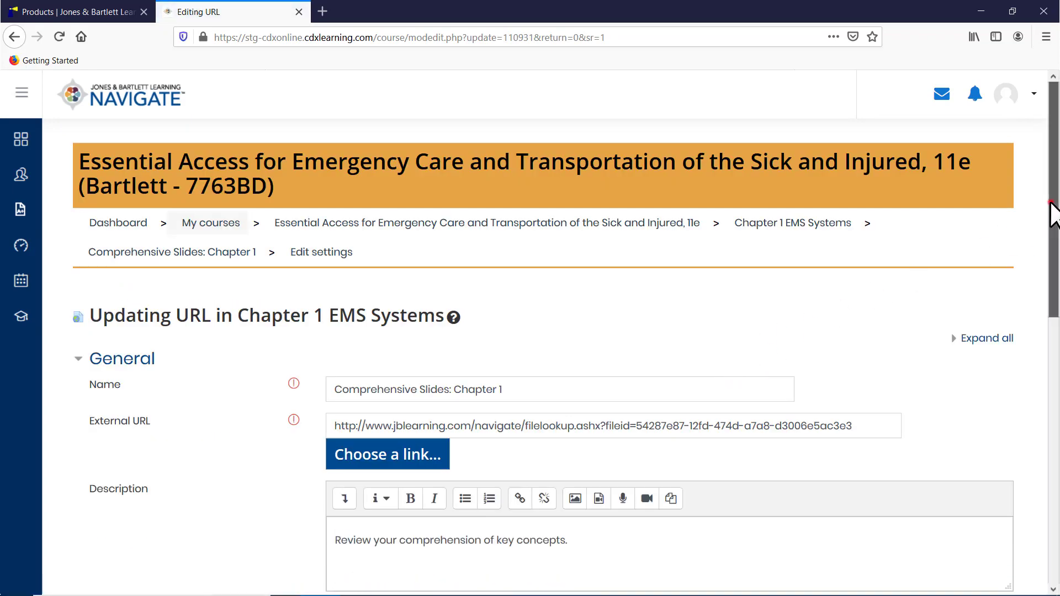
# Set Comprehensive Slides: Chapter 1 to complete on conditions with Require view, then save and return
pyautogui.moveTo(1051, 205); pyautogui.dragTo(1034, 397)
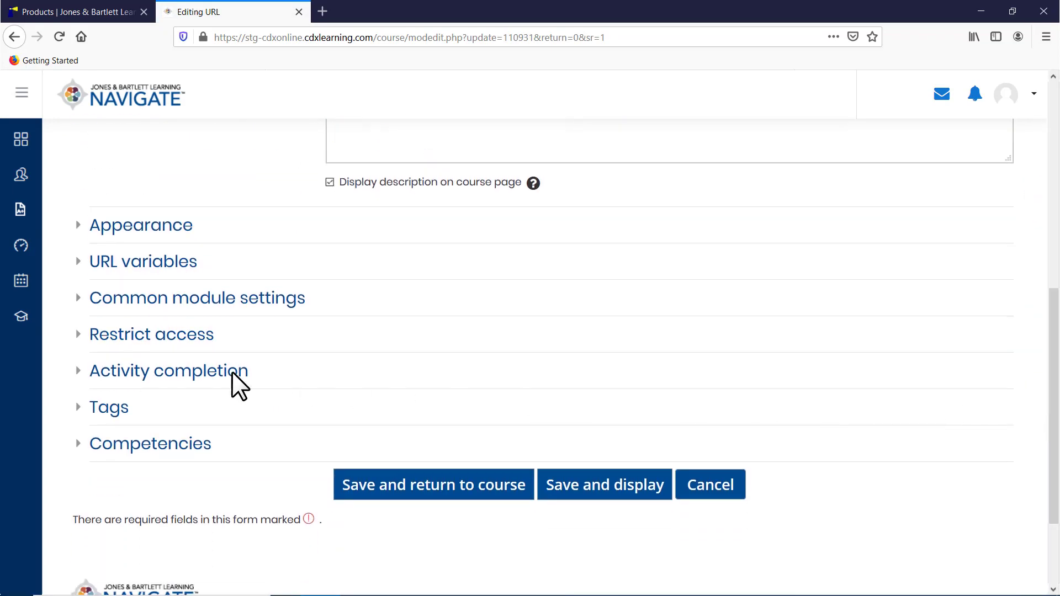
pyautogui.click(227, 371)
pyautogui.click(622, 398)
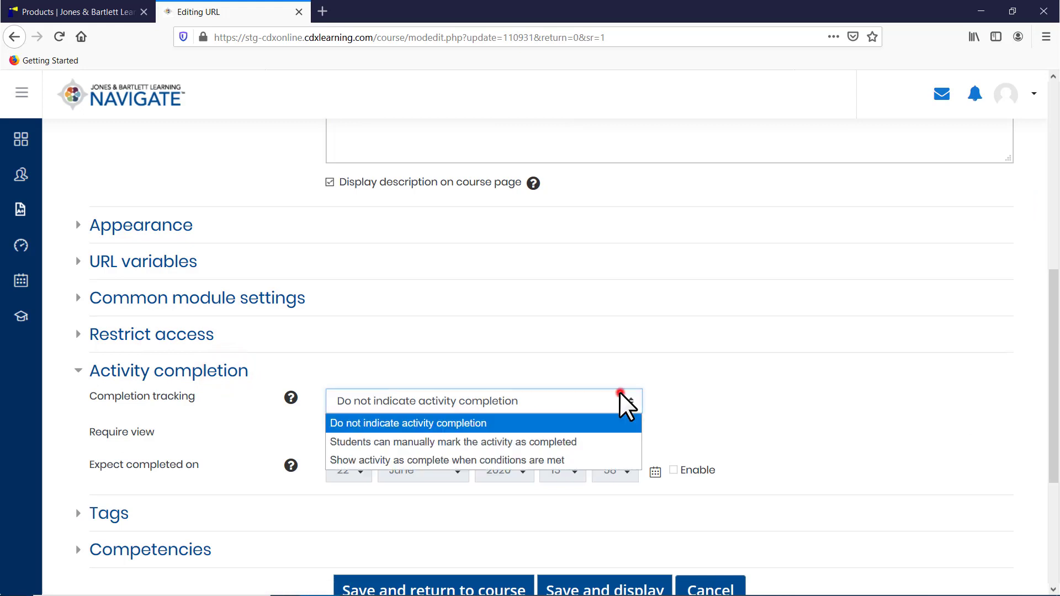
pyautogui.click(585, 461)
pyautogui.click(330, 432)
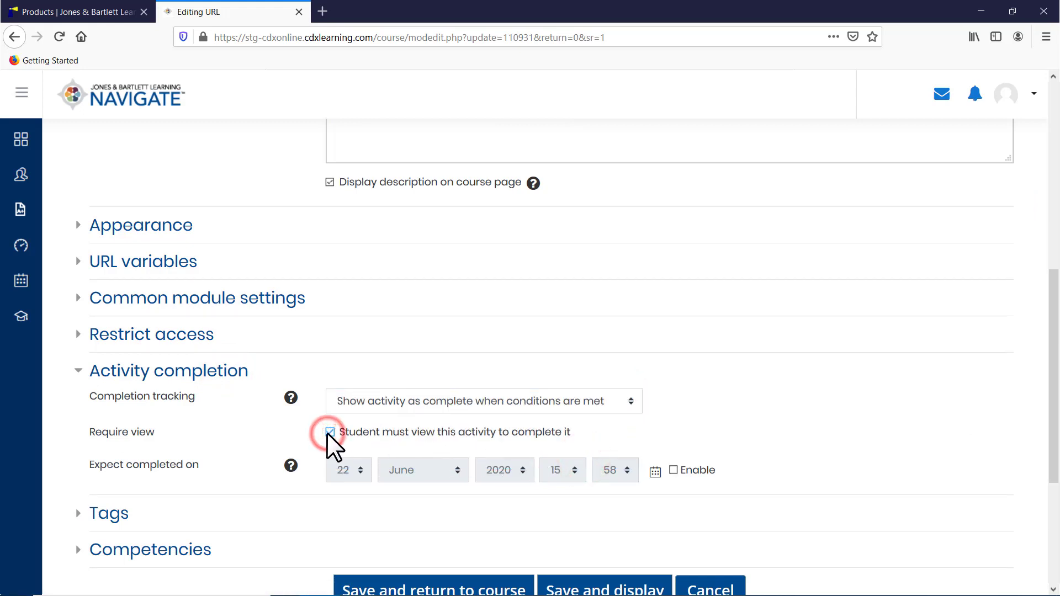
pyautogui.scroll(-2, 687, 440)
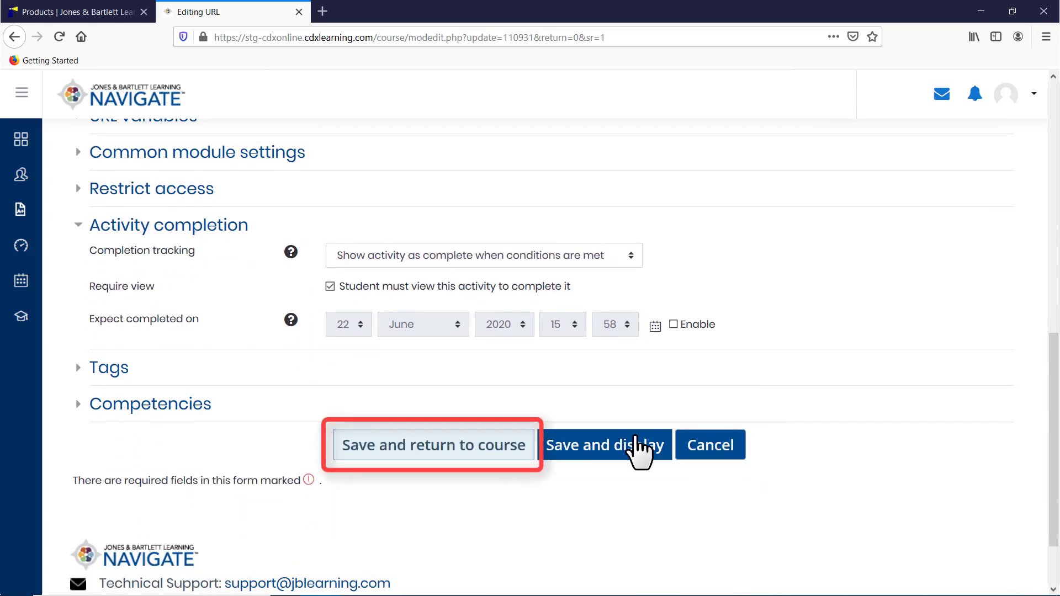
pyautogui.click(453, 446)
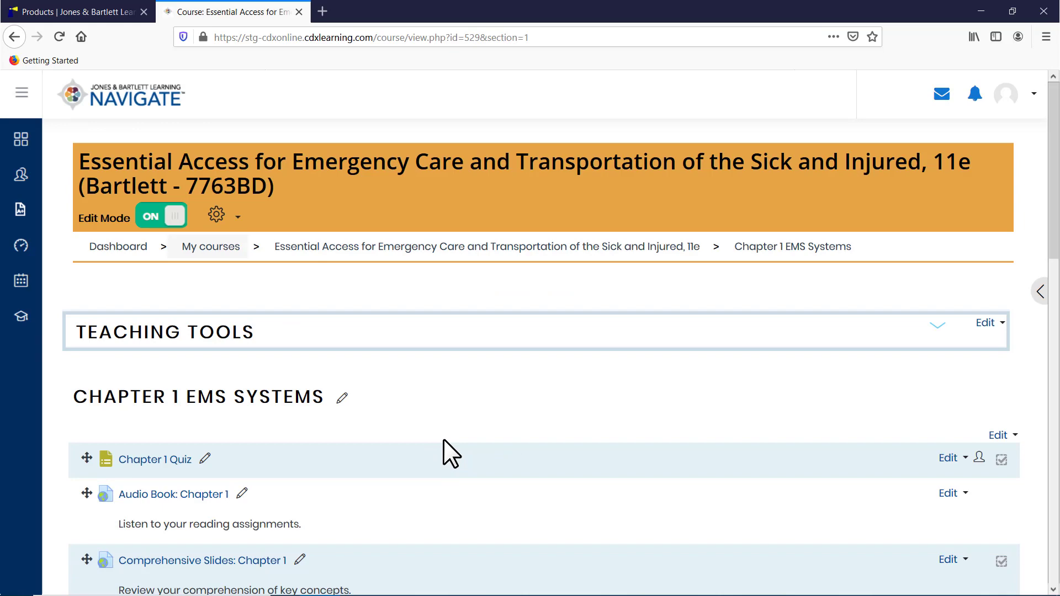
# Switch Edit Mode off and reopen Chapter 1 EMS Systems from the course home page
pyautogui.click(176, 217)
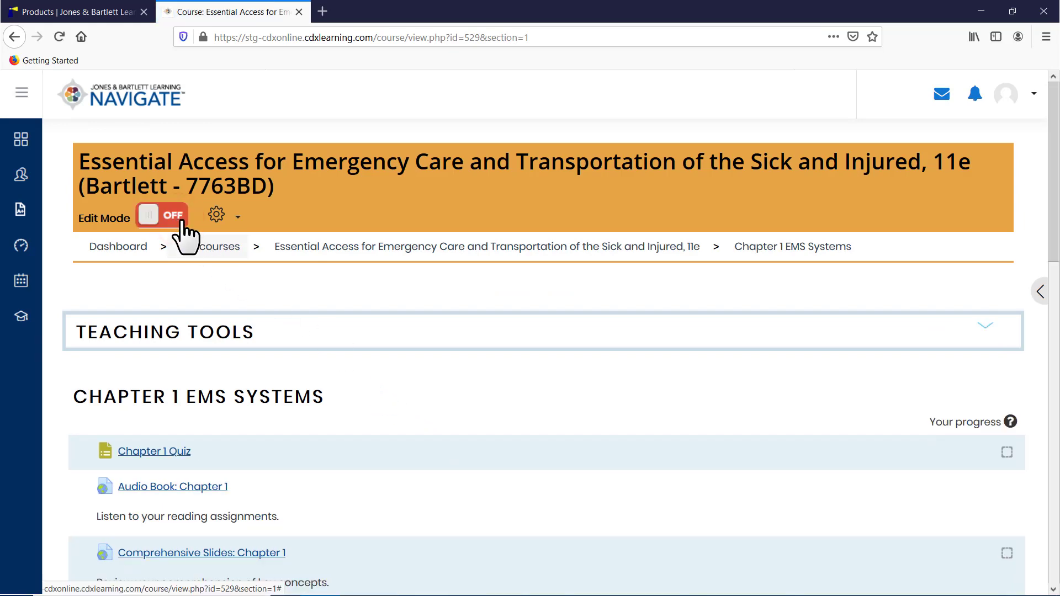
pyautogui.click(353, 251)
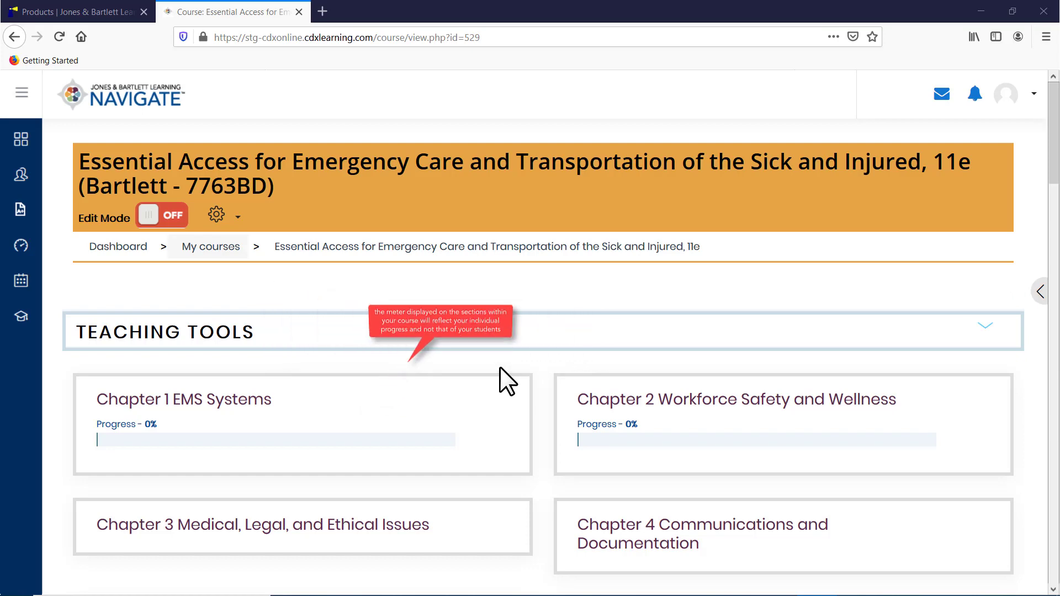
pyautogui.click(241, 400)
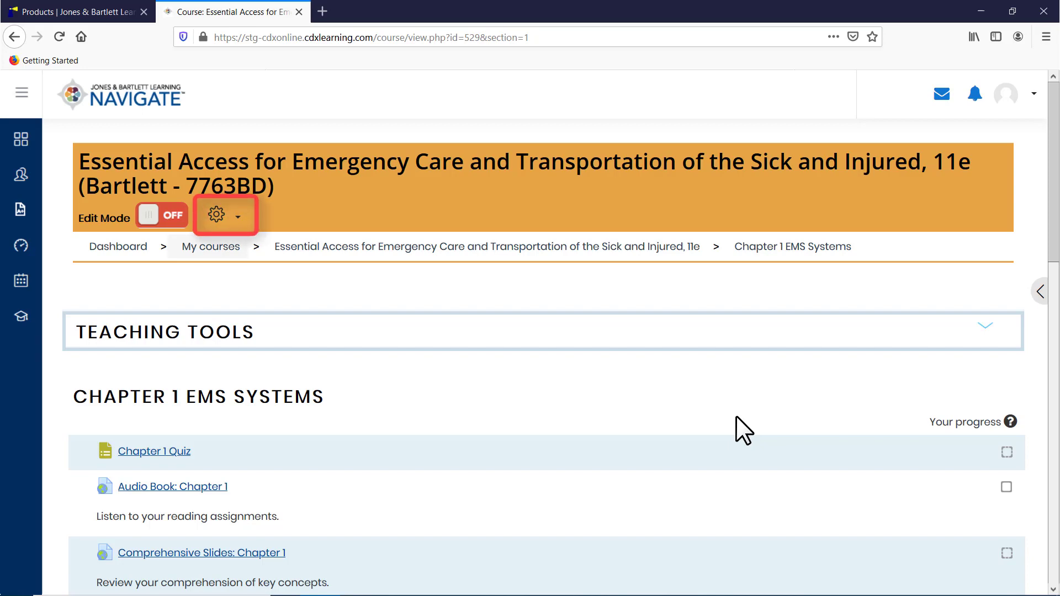
# Open the Activity completion report from Reports on the course administration page
pyautogui.click(217, 215)
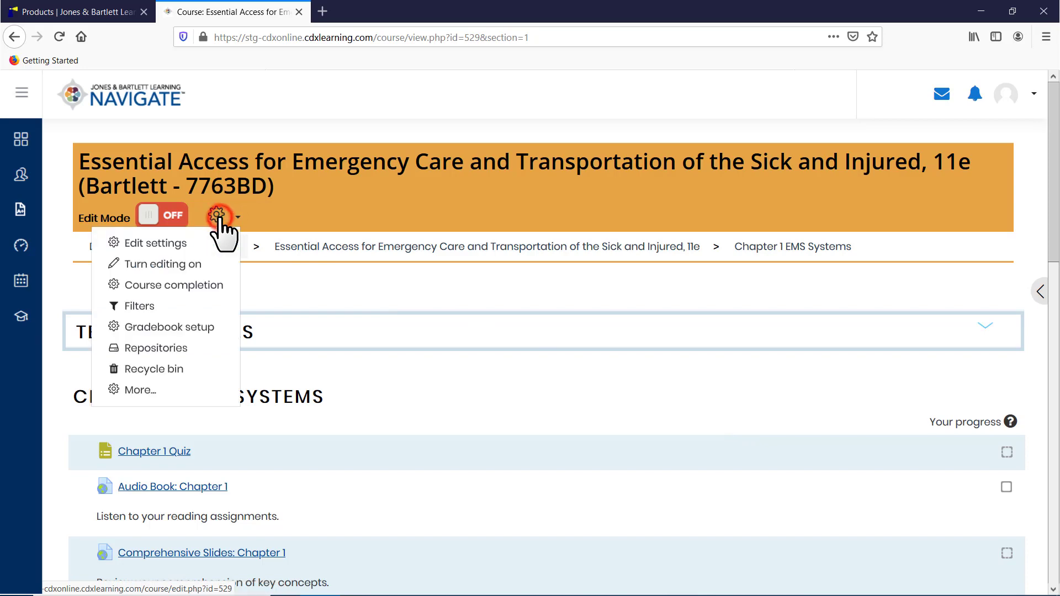
pyautogui.click(139, 390)
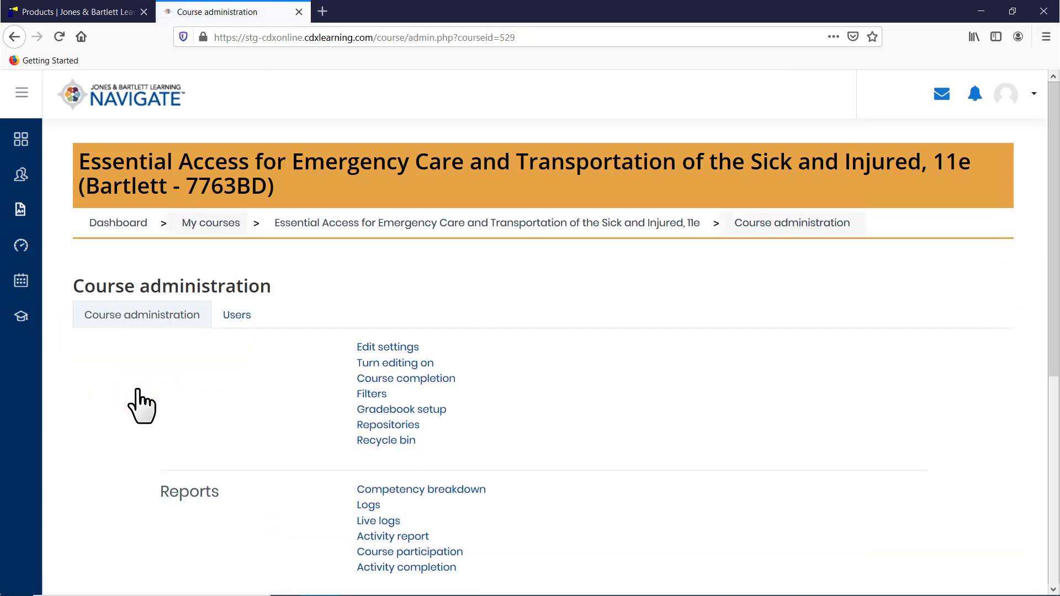
pyautogui.scroll(-3, 208, 383)
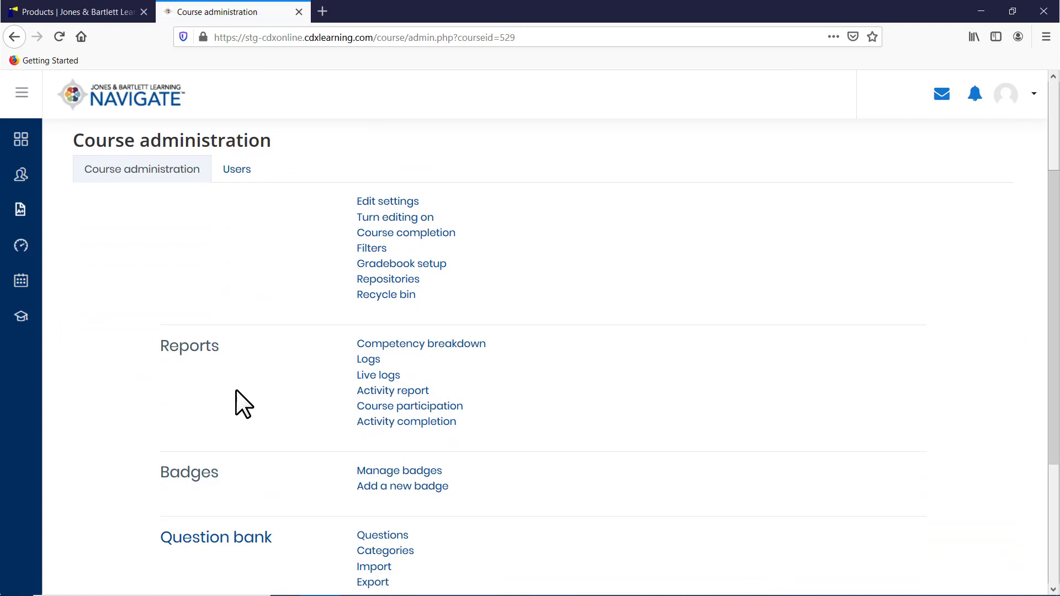
pyautogui.click(365, 424)
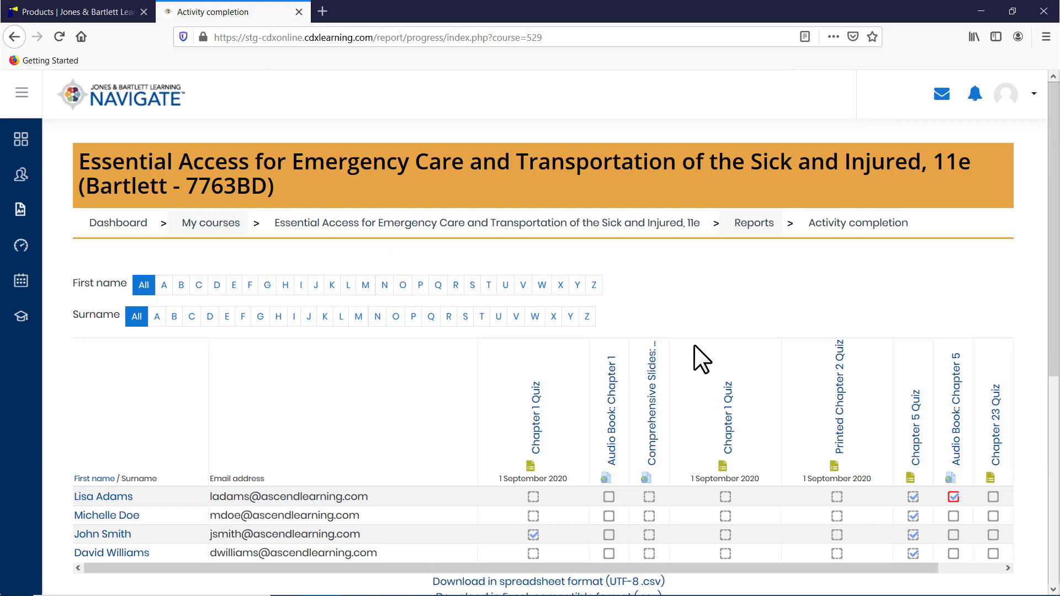
pyautogui.scroll(-3, 1025, 267)
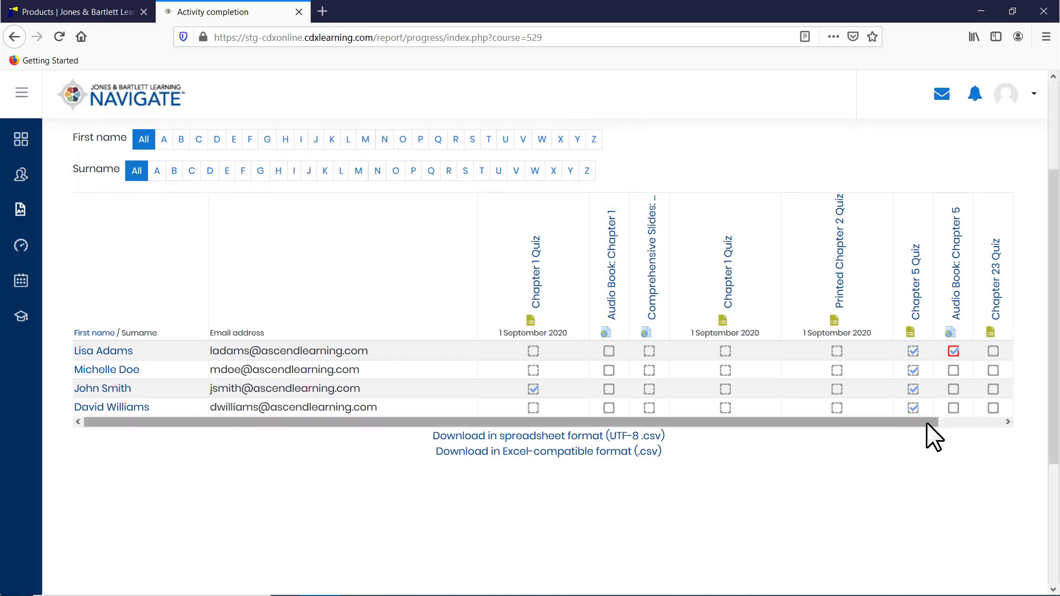
pyautogui.moveTo(927, 422); pyautogui.dragTo(841, 408)
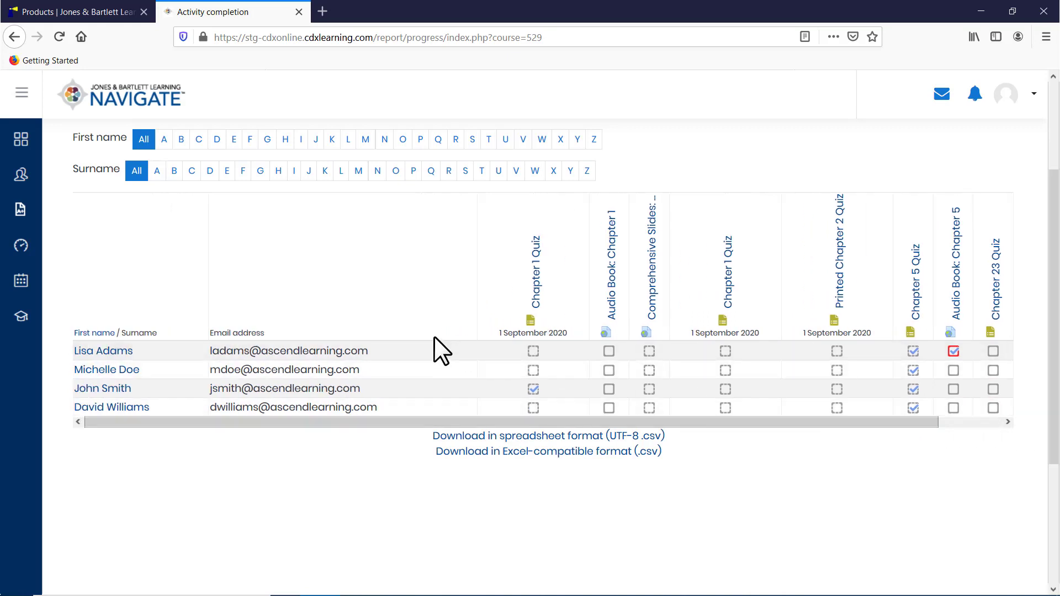